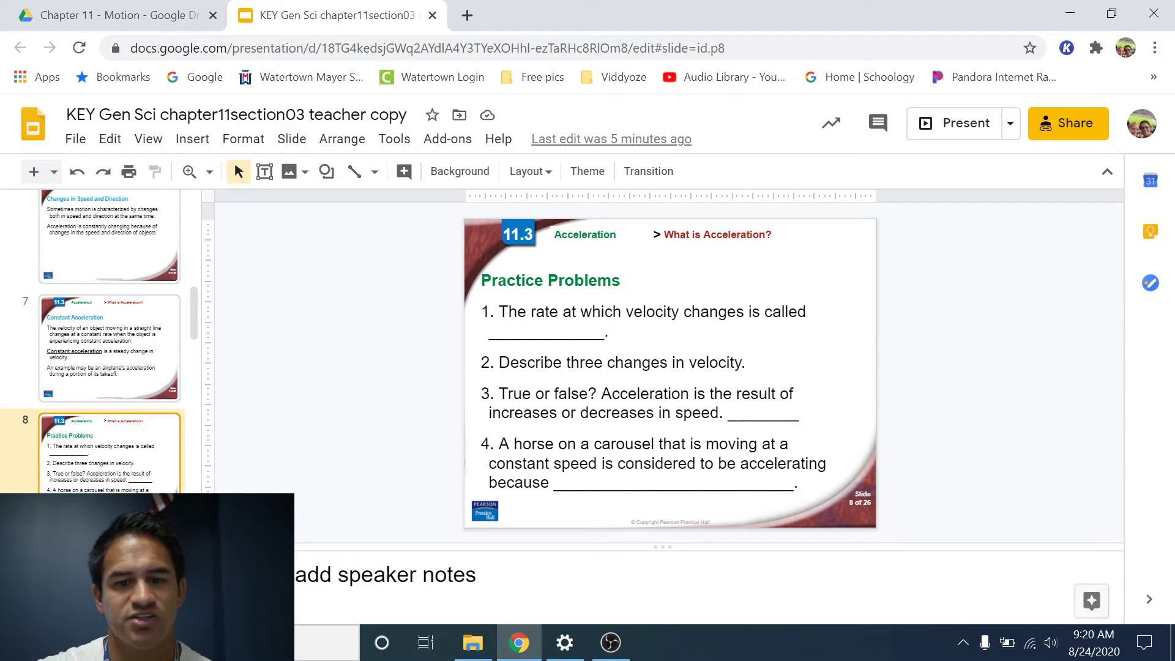
Step: Replace the blank after 'is called' with 'acceleration' in red, underlined text
{"action": "left_click_drag", "start_coordinate": [597, 330], "coordinate": [498, 331]}
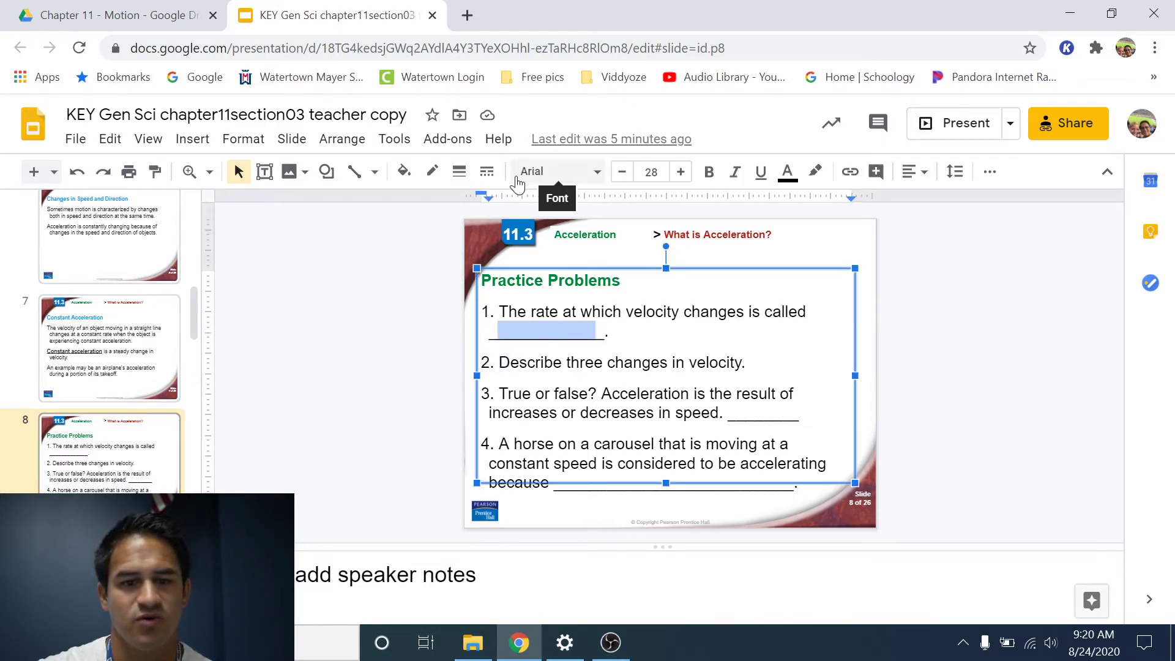
{"action": "left_click", "coordinate": [651, 172]}
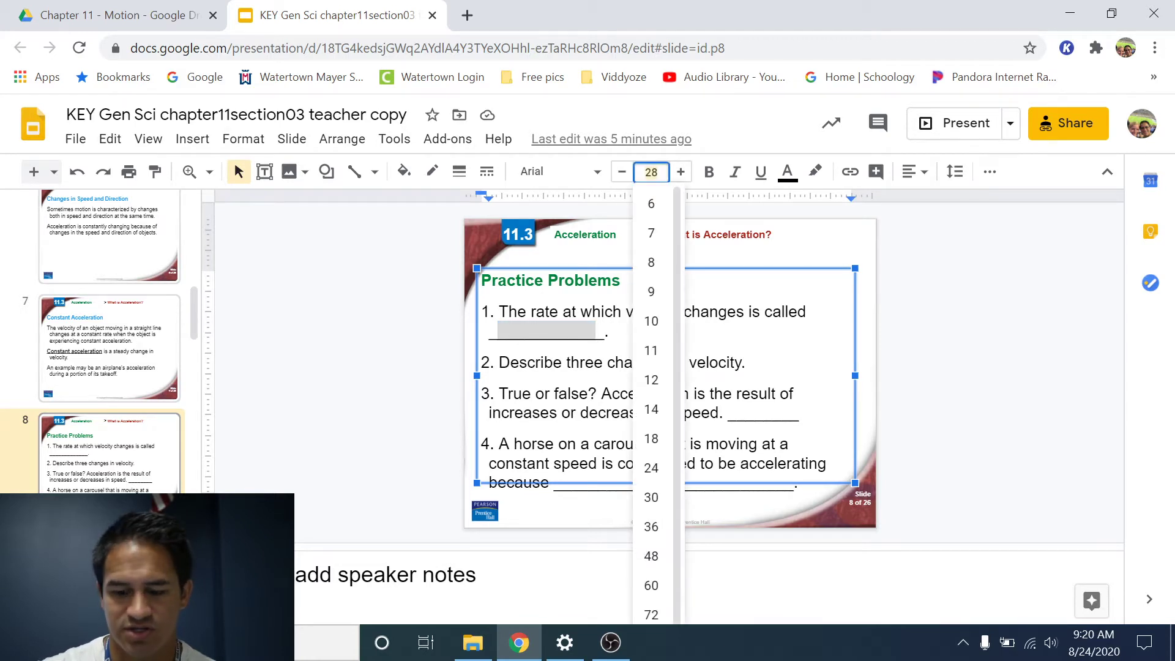
{"action": "left_click", "coordinate": [788, 171]}
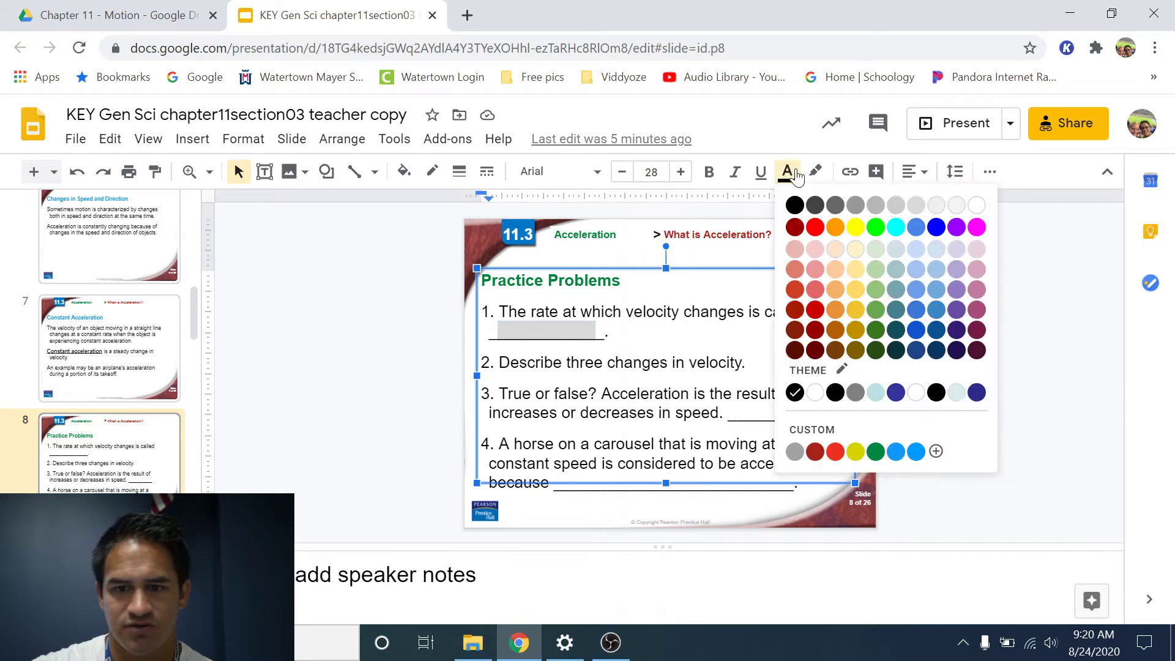
{"action": "left_click", "coordinate": [815, 227]}
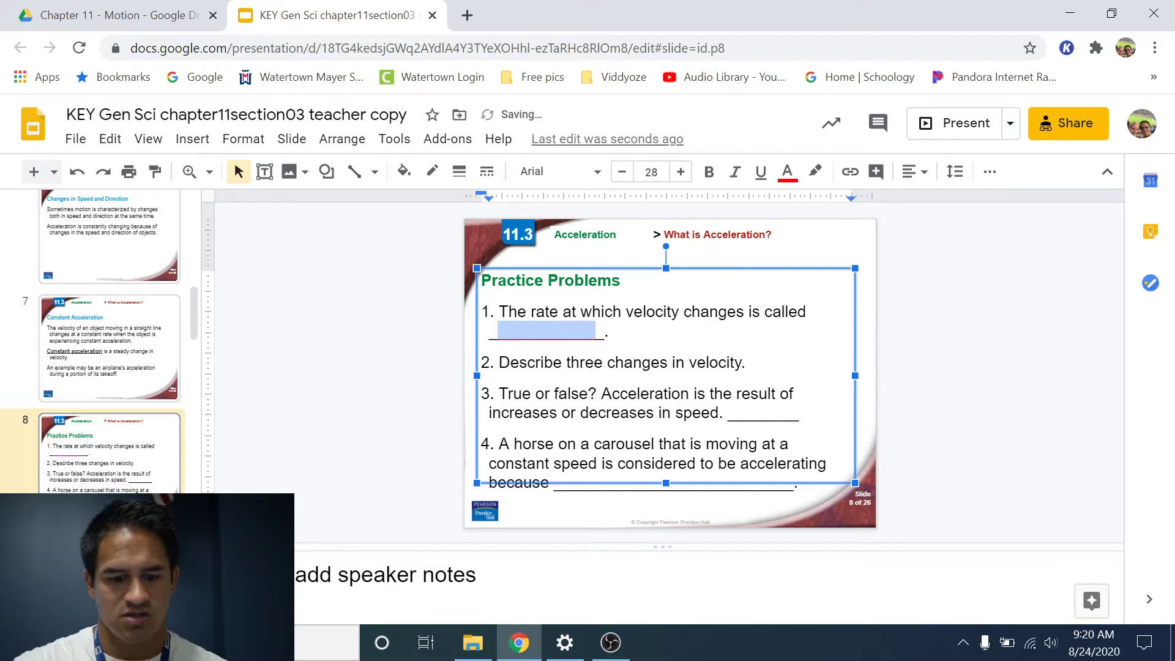
{"action": "key", "text": "ctrl+u"}
{"action": "type", "text": "acceleration"}
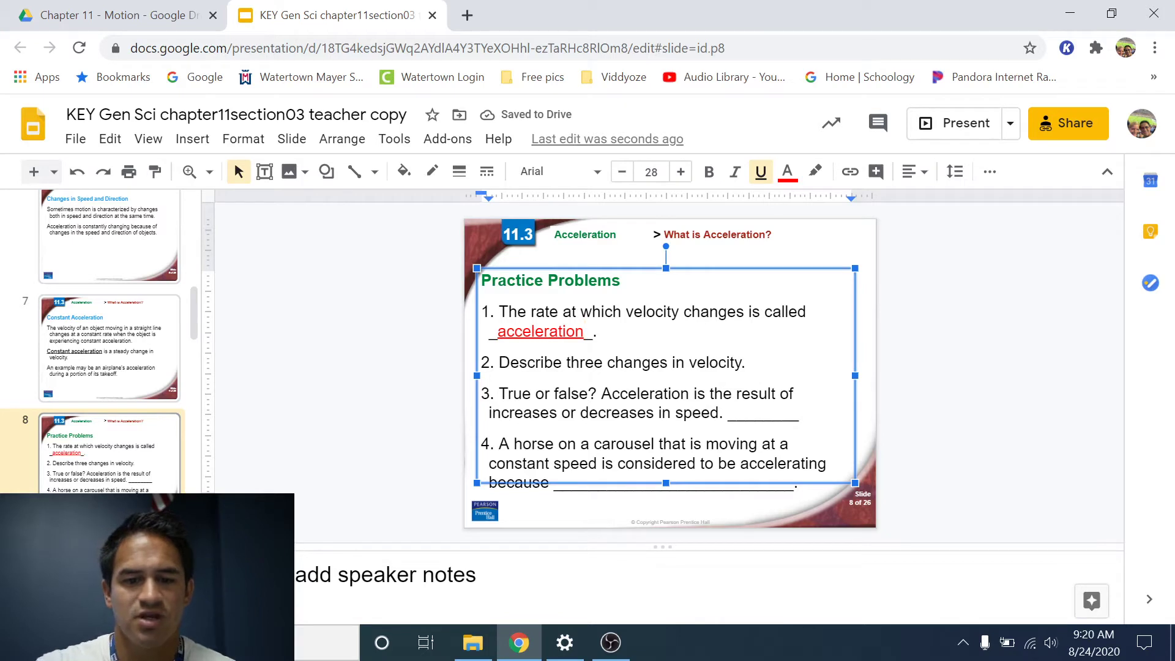
Step: Add a red, size-20 line under question 2: 'Changing speed, changing direction, or changing both.'
{"action": "left_click", "coordinate": [746, 363]}
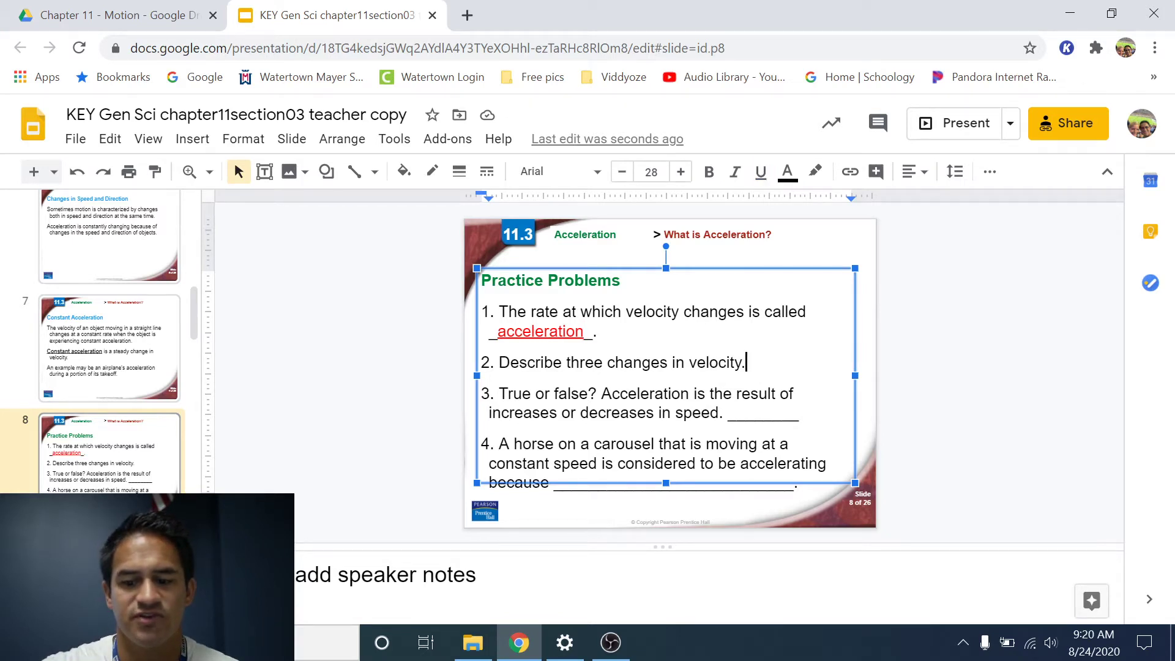
{"action": "key", "text": "Return"}
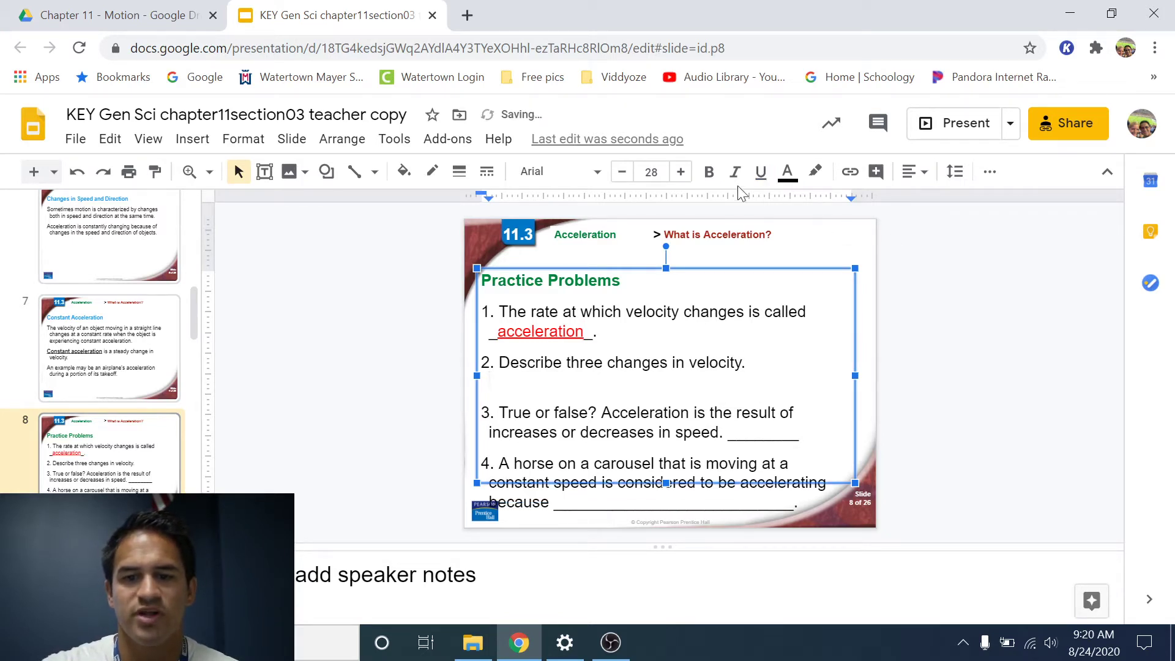
{"action": "left_click", "coordinate": [784, 174]}
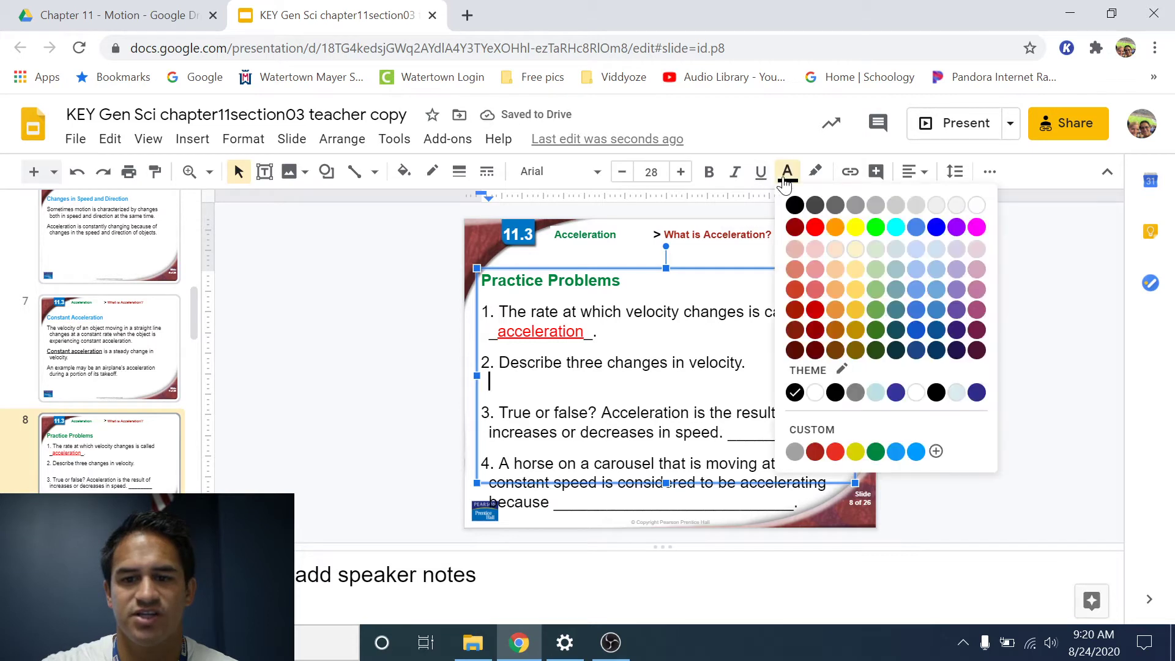
{"action": "left_click", "coordinate": [800, 231]}
{"action": "left_click", "coordinate": [651, 172]}
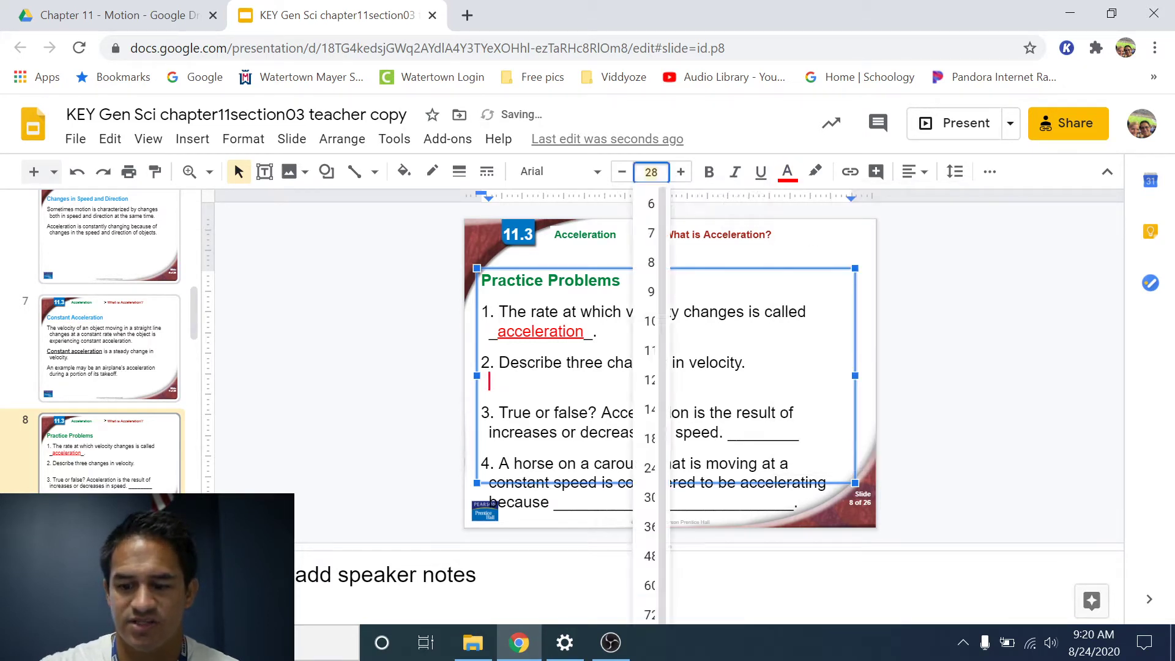
{"action": "type", "text": "20"}
{"action": "key", "text": "Return"}
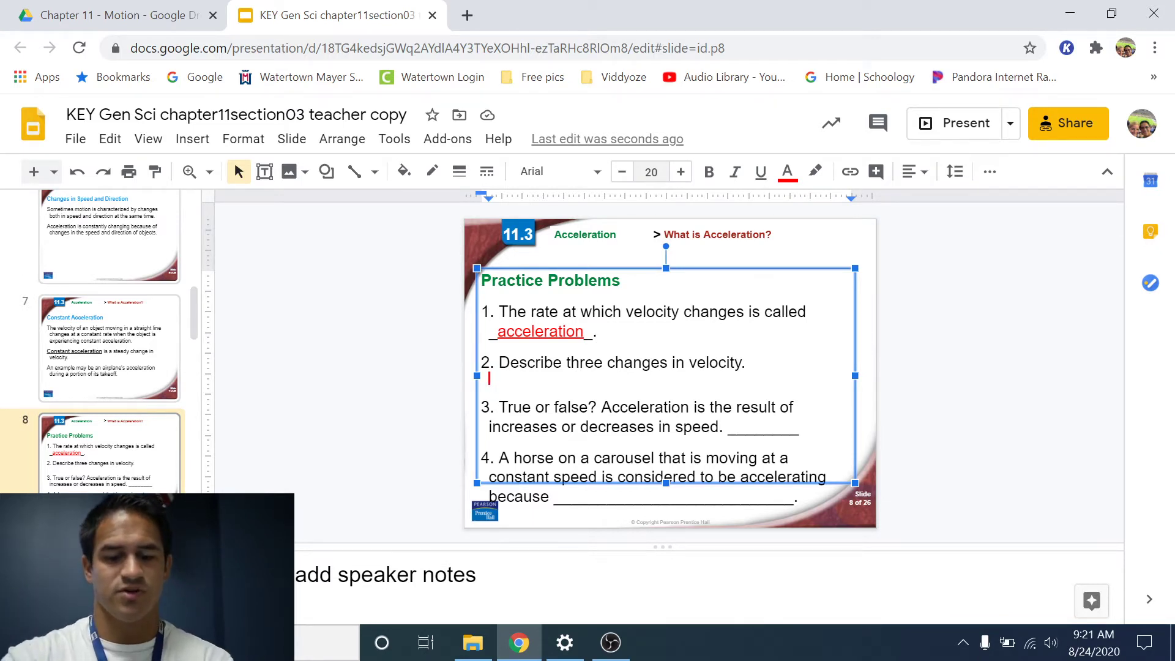
{"action": "type", "text": "Changing speed,"}
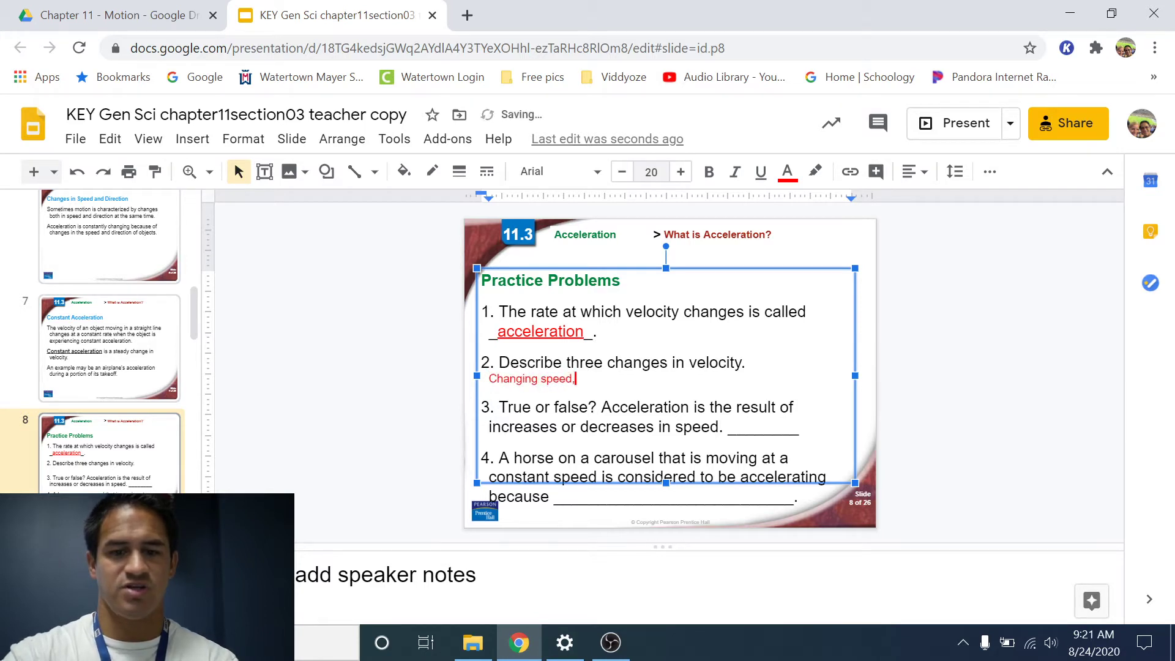
{"action": "type", "text": " changing direc"}
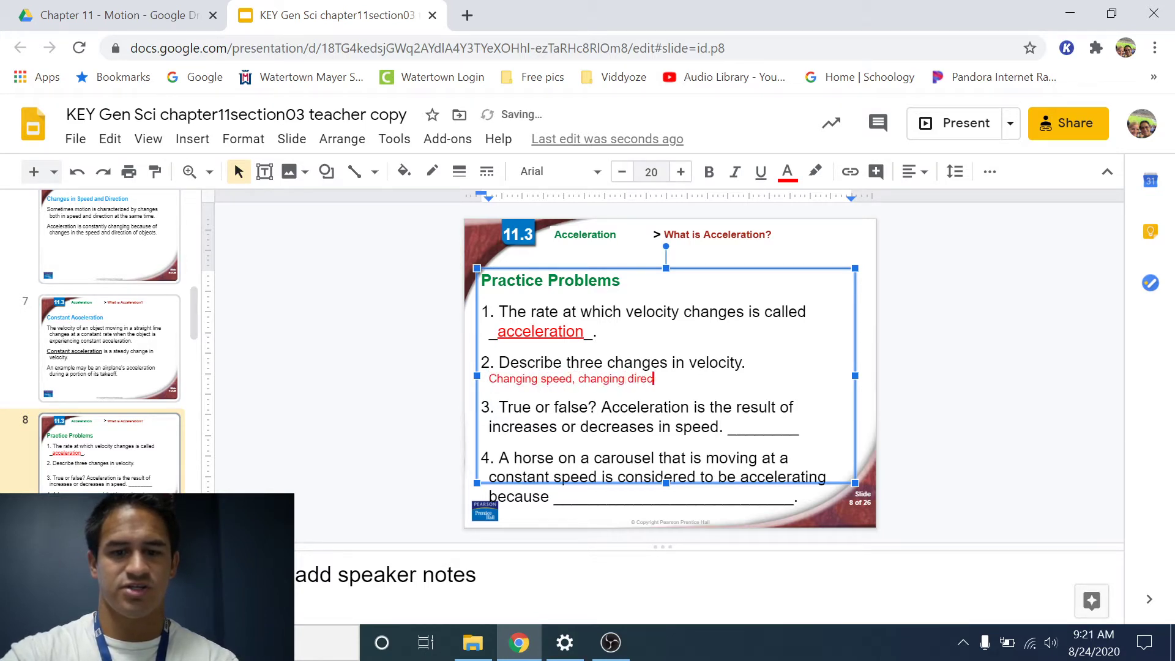
{"action": "type", "text": "tion, or changing bot"}
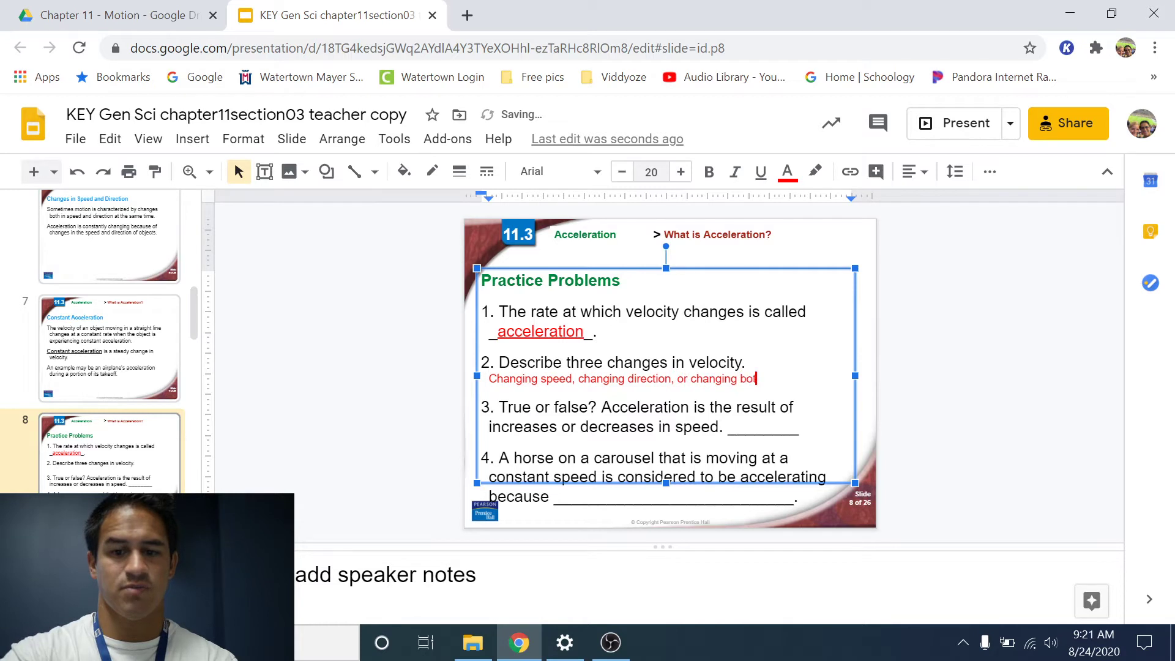
{"action": "type", "text": "h."}
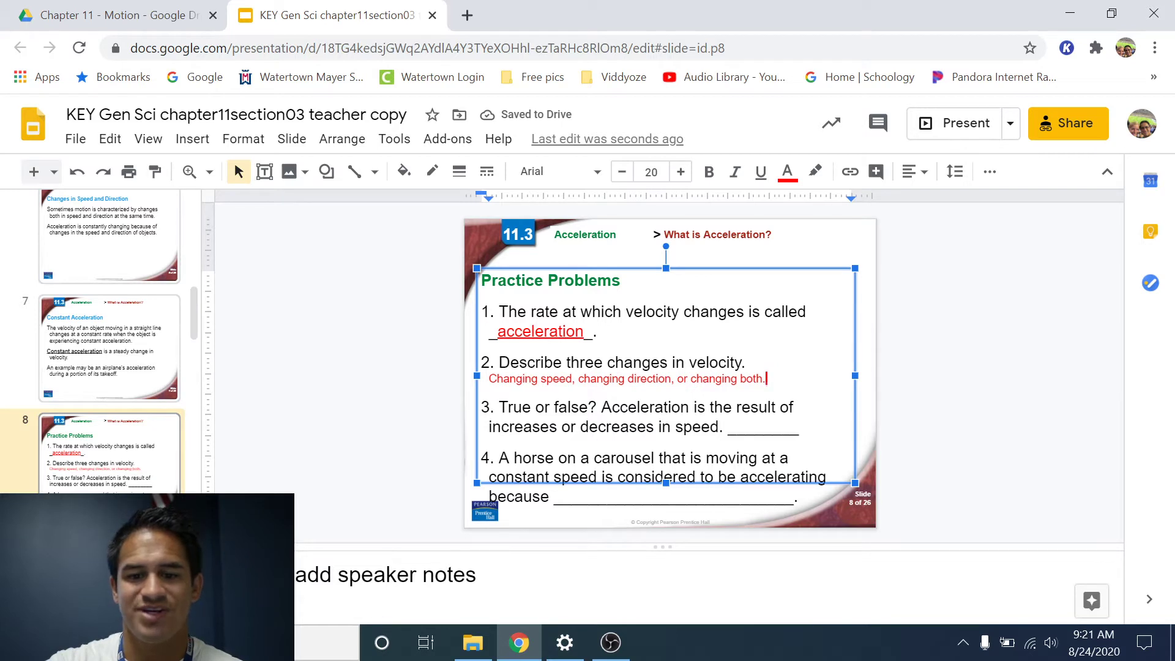
Step: Fill the blank after 'speed.' in question 3 with 'false' in red underline
{"action": "mouse_move", "coordinate": [727, 426]}
{"action": "left_mouse_down"}
{"action": "mouse_move", "coordinate": [791, 427]}
{"action": "mouse_move", "coordinate": [726, 427]}
{"action": "left_mouse_up"}
{"action": "left_click", "coordinate": [791, 426]}
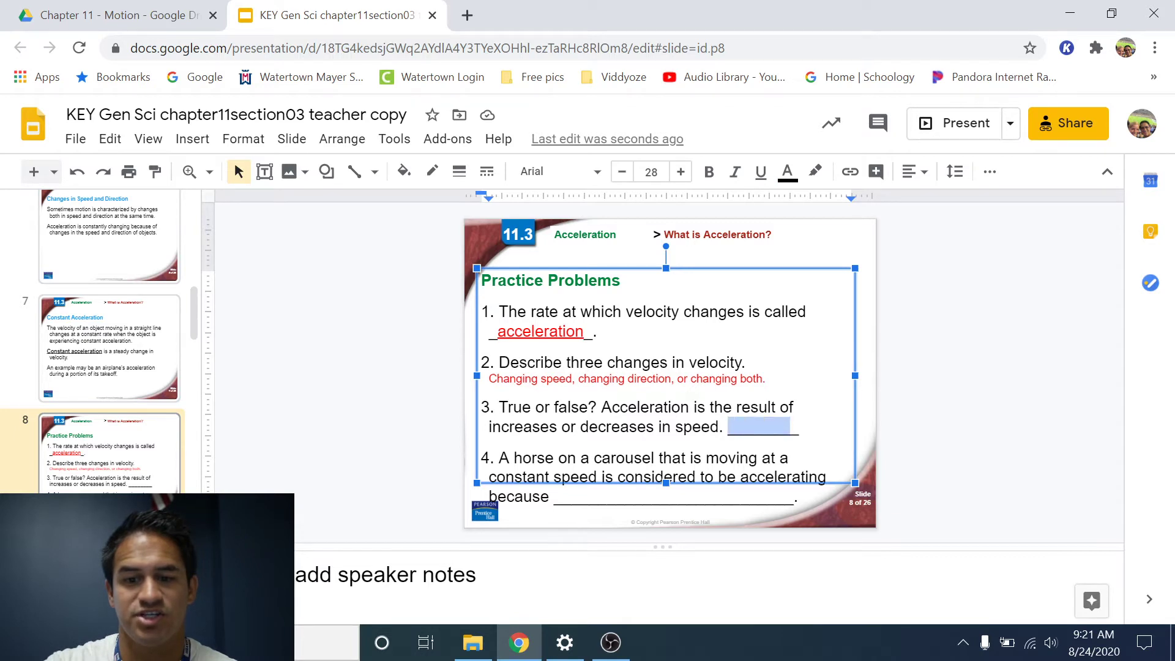
{"action": "left_click", "coordinate": [728, 427]}
{"action": "left_click_drag", "start_coordinate": [736, 427], "coordinate": [790, 426]}
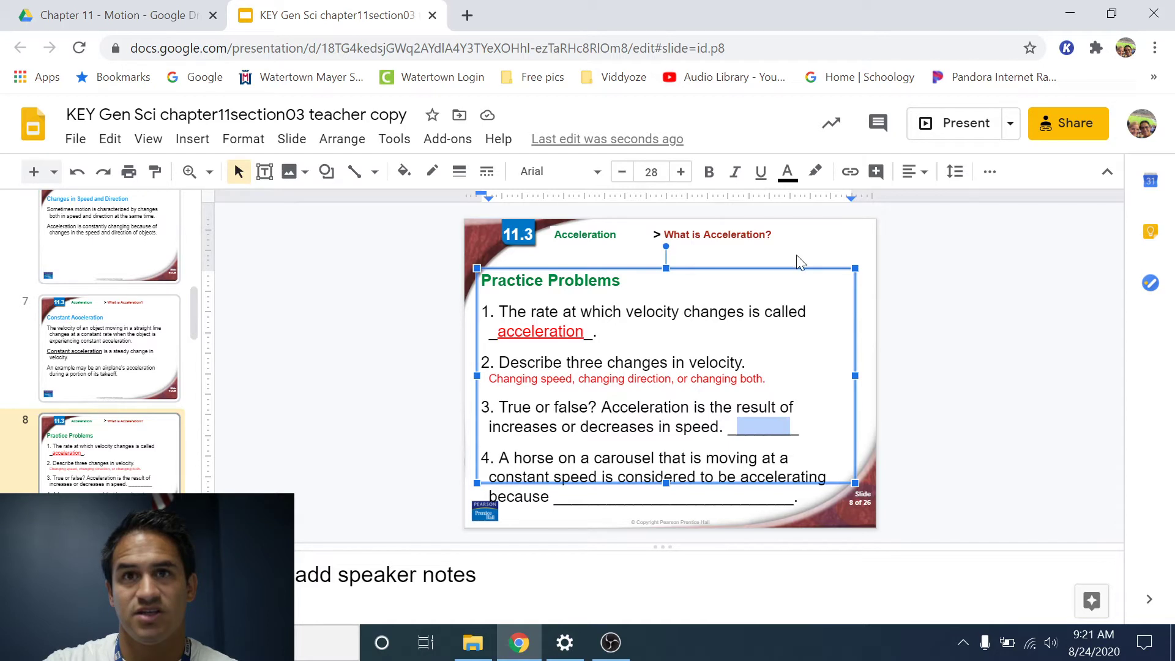
{"action": "left_click", "coordinate": [788, 173]}
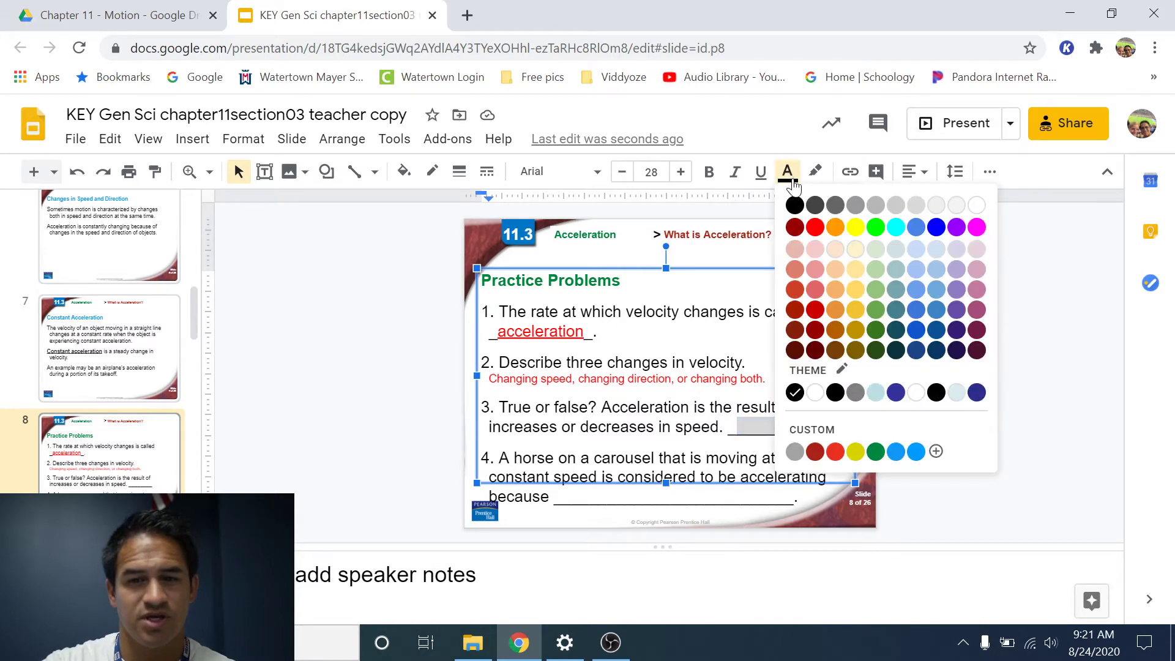
{"action": "left_click", "coordinate": [815, 228]}
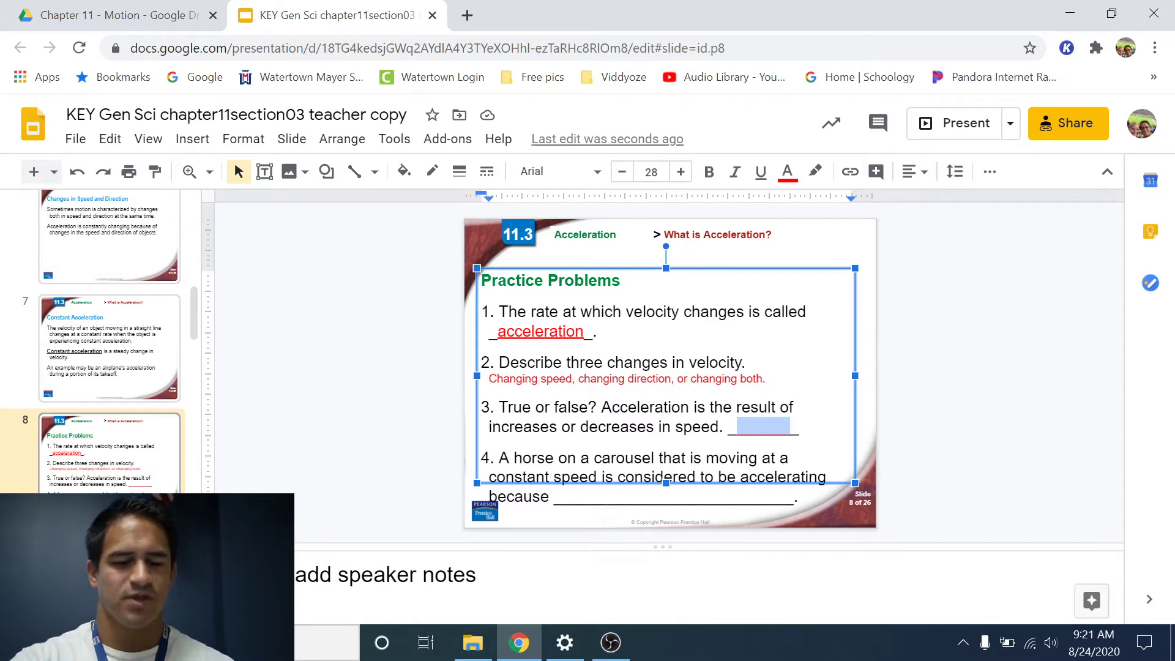
{"action": "key", "text": "ctrl+u"}
{"action": "type", "text": "false"}
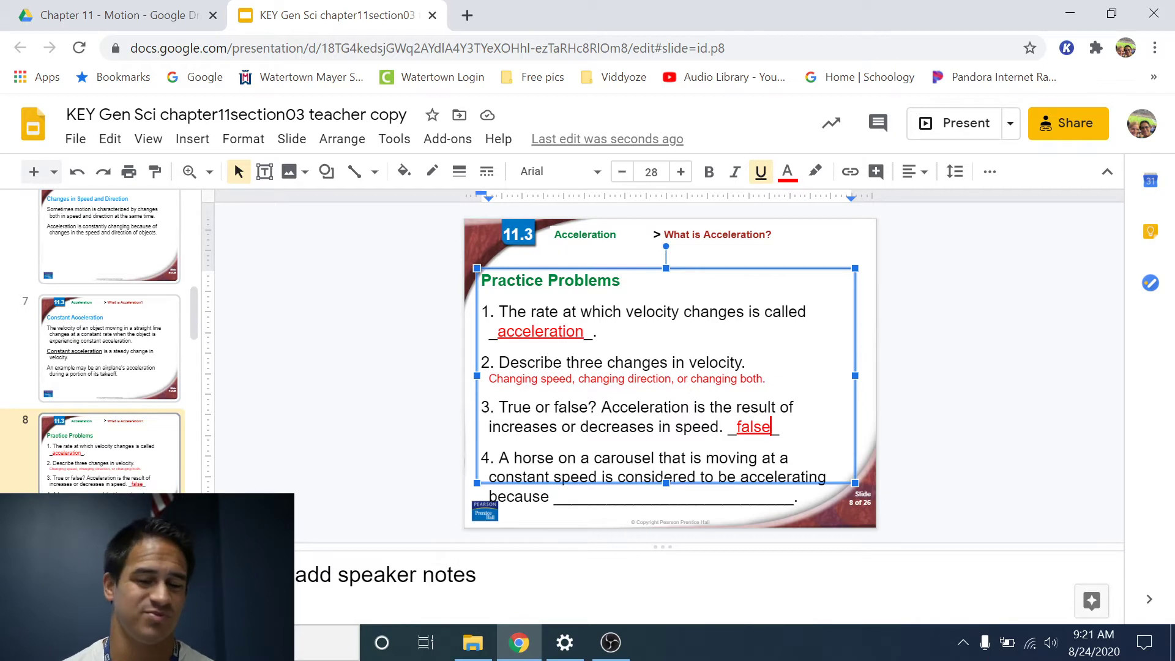
Step: Make the text box taller and fill question 4's blank with 'it is constantly changing direction' in red underline
{"action": "left_click_drag", "start_coordinate": [668, 482], "coordinate": [661, 520]}
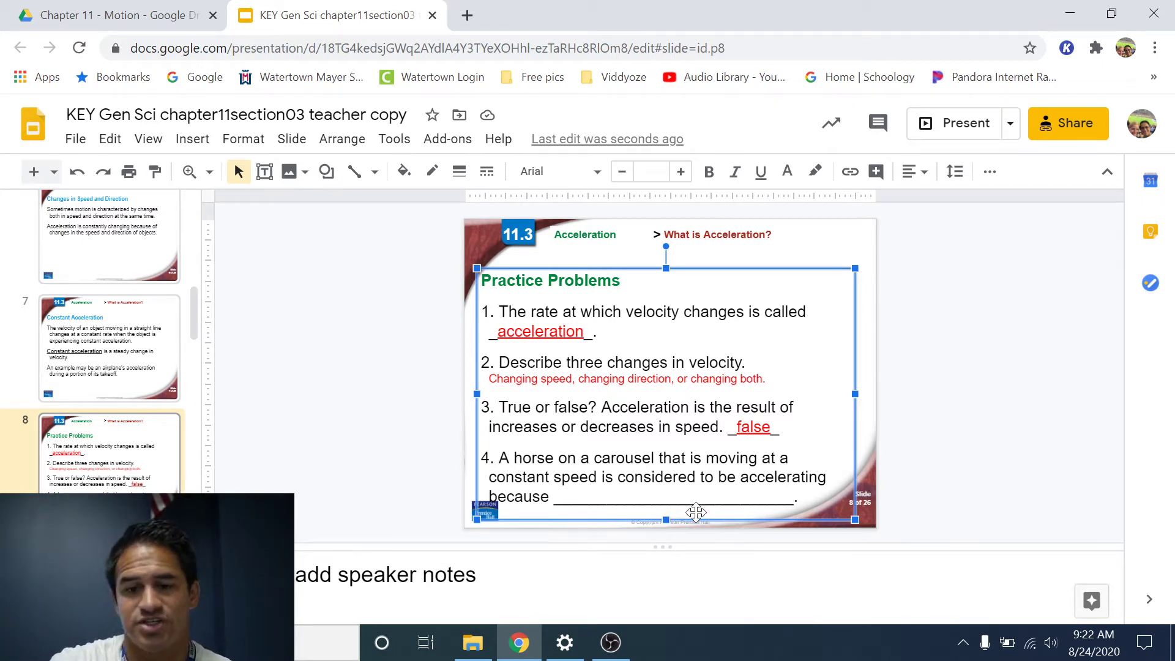
{"action": "left_click_drag", "start_coordinate": [786, 497], "coordinate": [562, 496]}
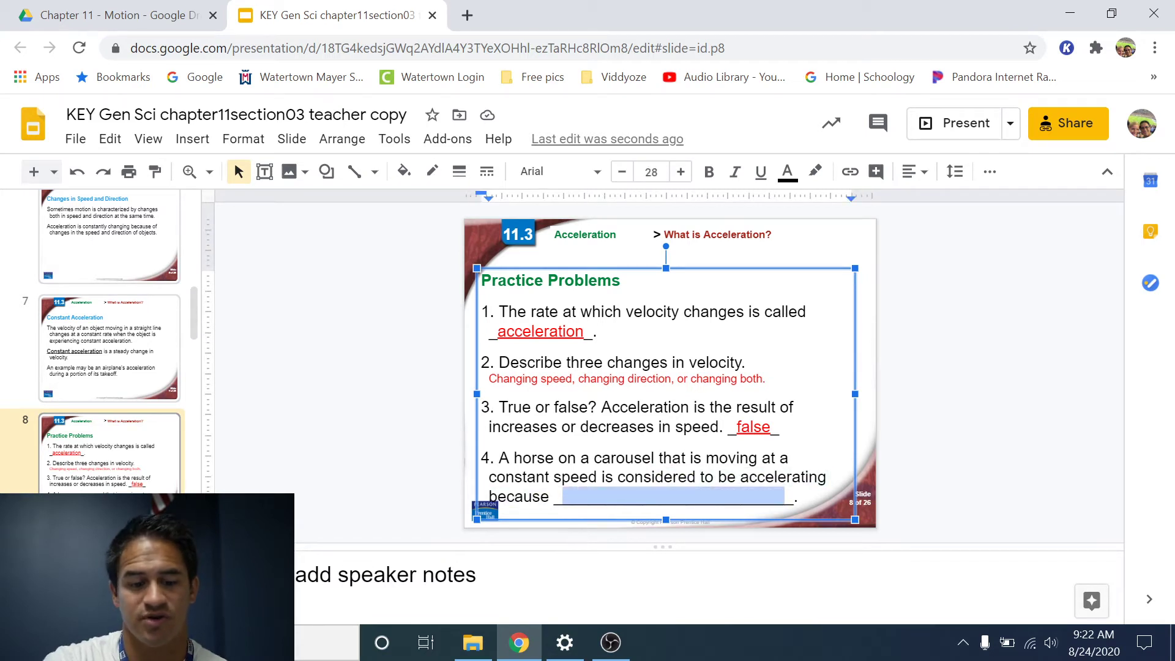
{"action": "left_click", "coordinate": [761, 171]}
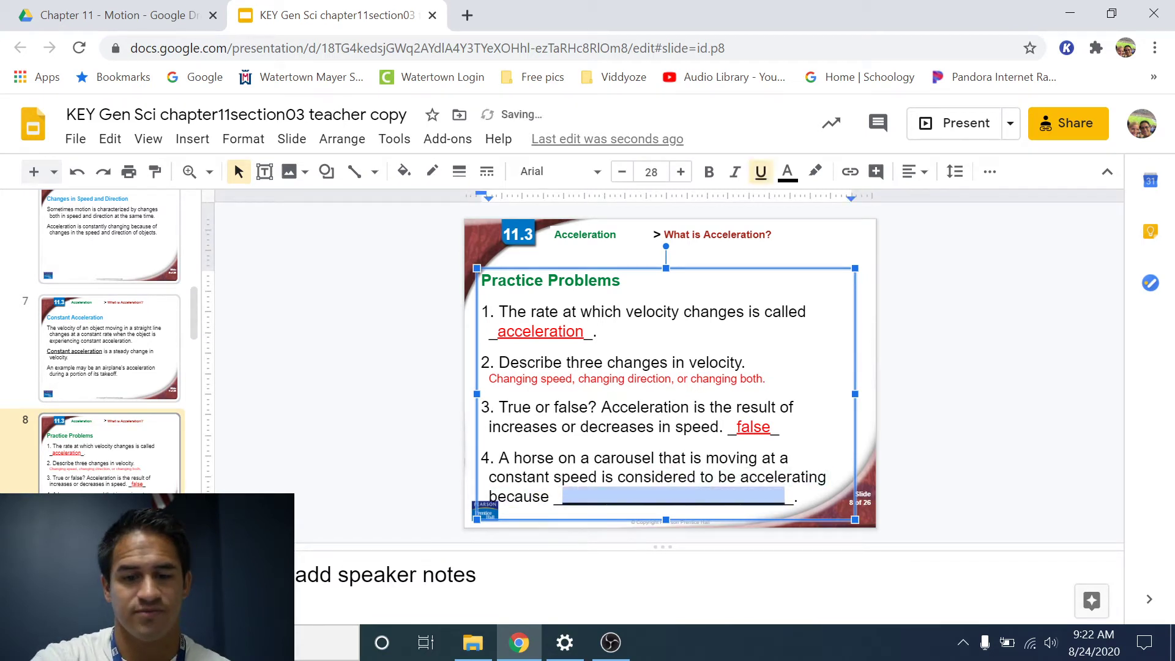
{"action": "left_click", "coordinate": [788, 172]}
{"action": "left_click", "coordinate": [816, 232]}
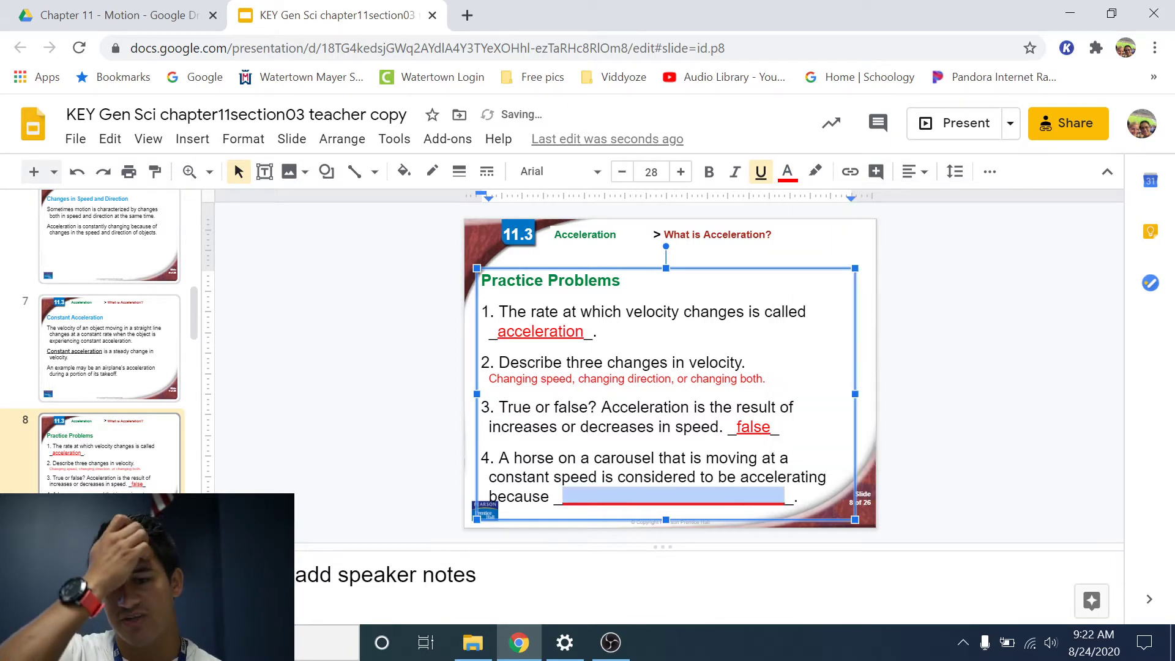
{"action": "type", "text": "it is constantly changing direction"}
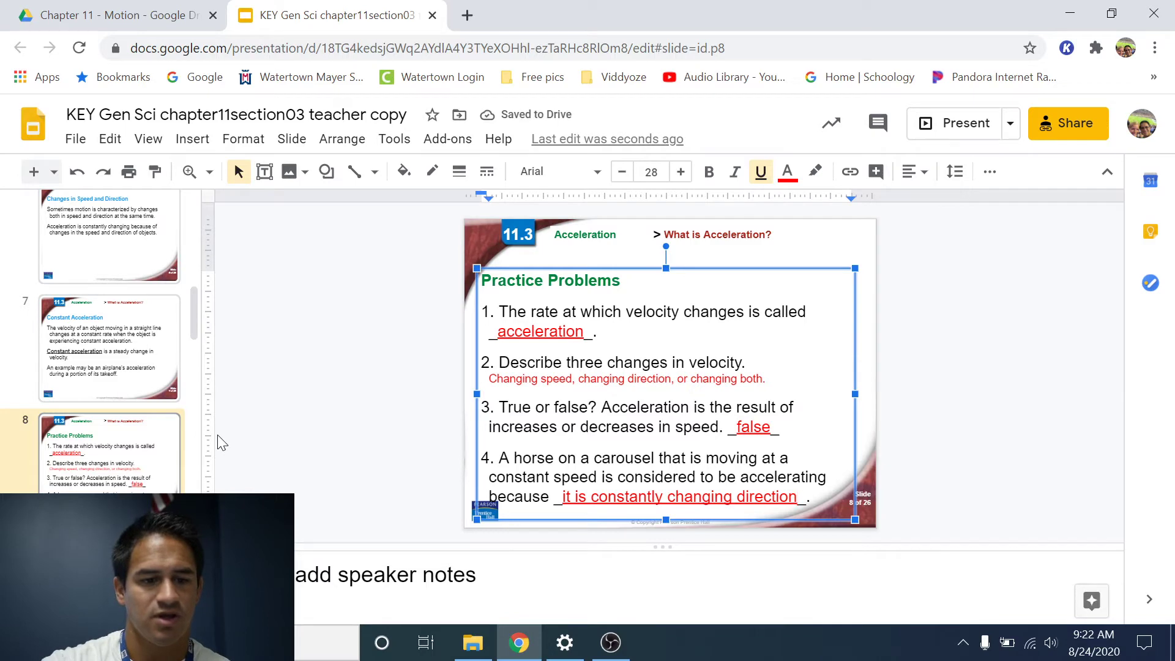
Step: Go to slide 12 with practice problems 5 and 6
{"action": "scroll", "coordinate": [89, 453], "scroll_direction": "down", "scroll_amount": 8}
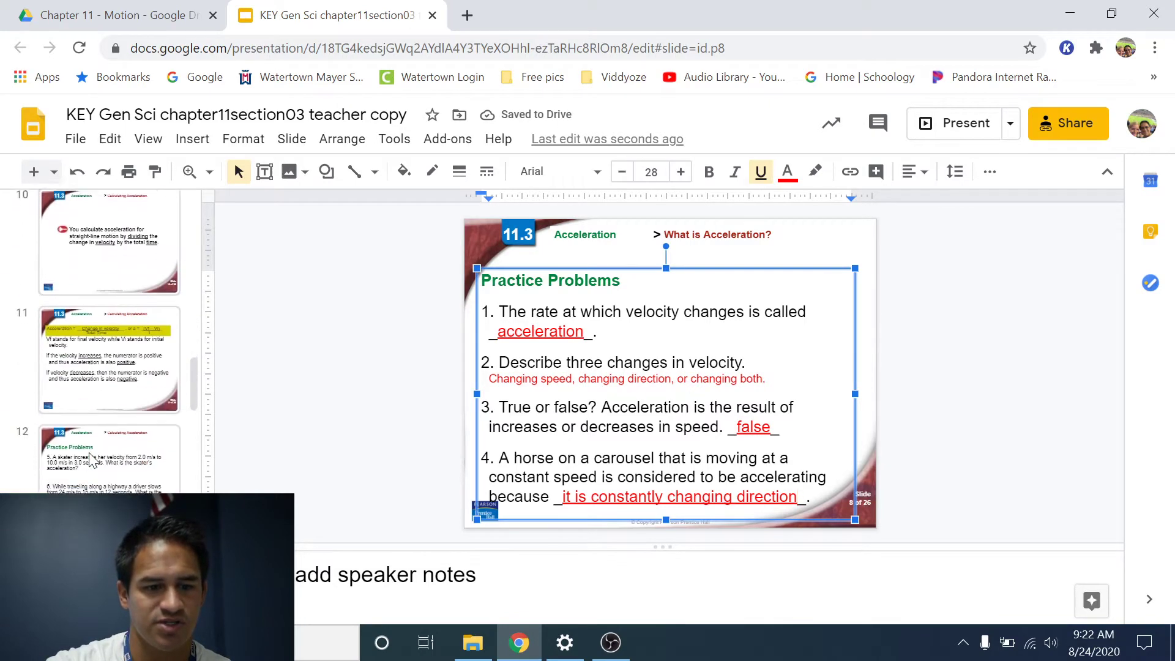
{"action": "scroll", "coordinate": [89, 459], "scroll_direction": "down", "scroll_amount": 1}
{"action": "left_click", "coordinate": [108, 404]}
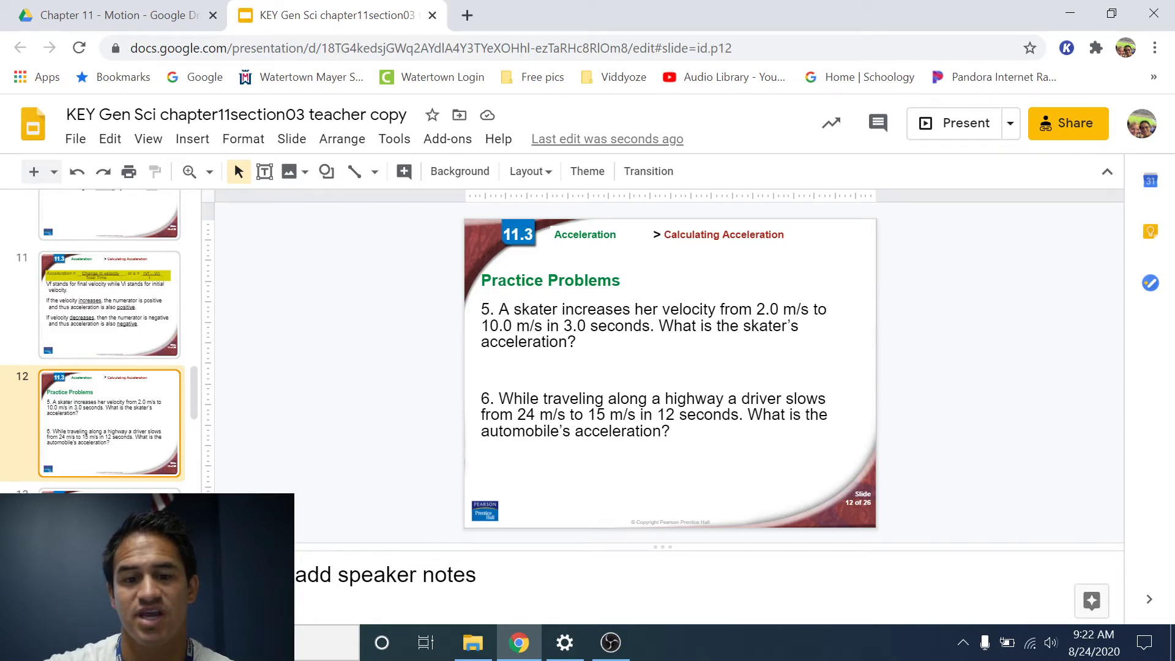
Step: Format the empty line under problem 5 as red, size-20 text
{"action": "left_click", "coordinate": [482, 369]}
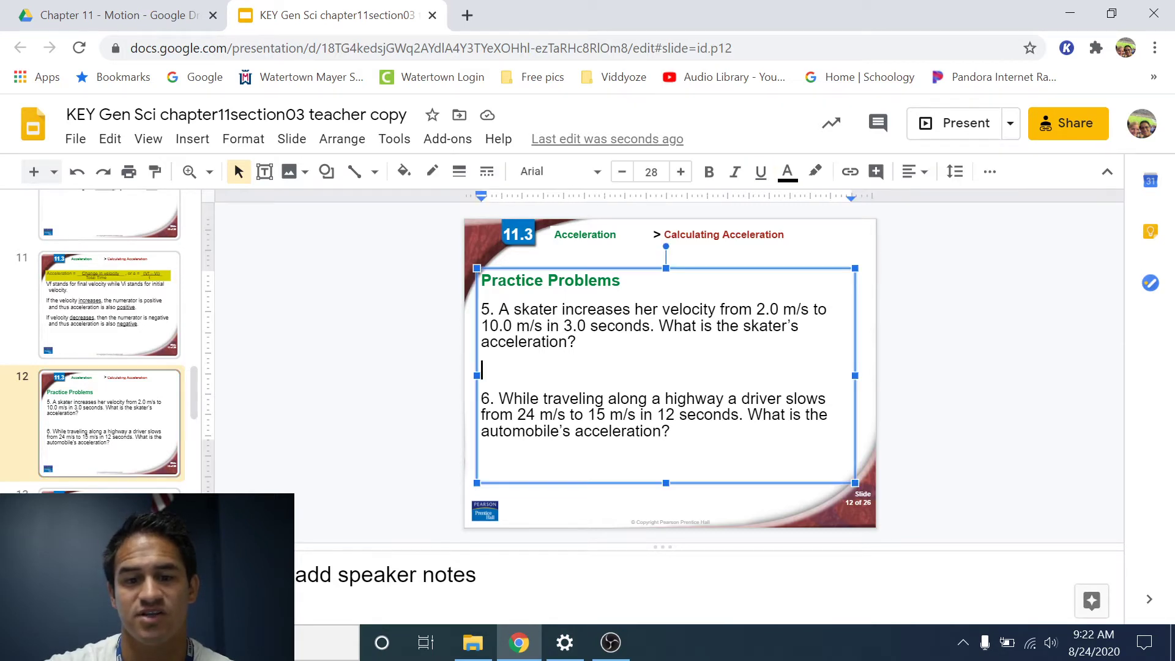
{"action": "left_click", "coordinate": [651, 172]}
{"action": "type", "text": "20"}
{"action": "key", "text": "Return"}
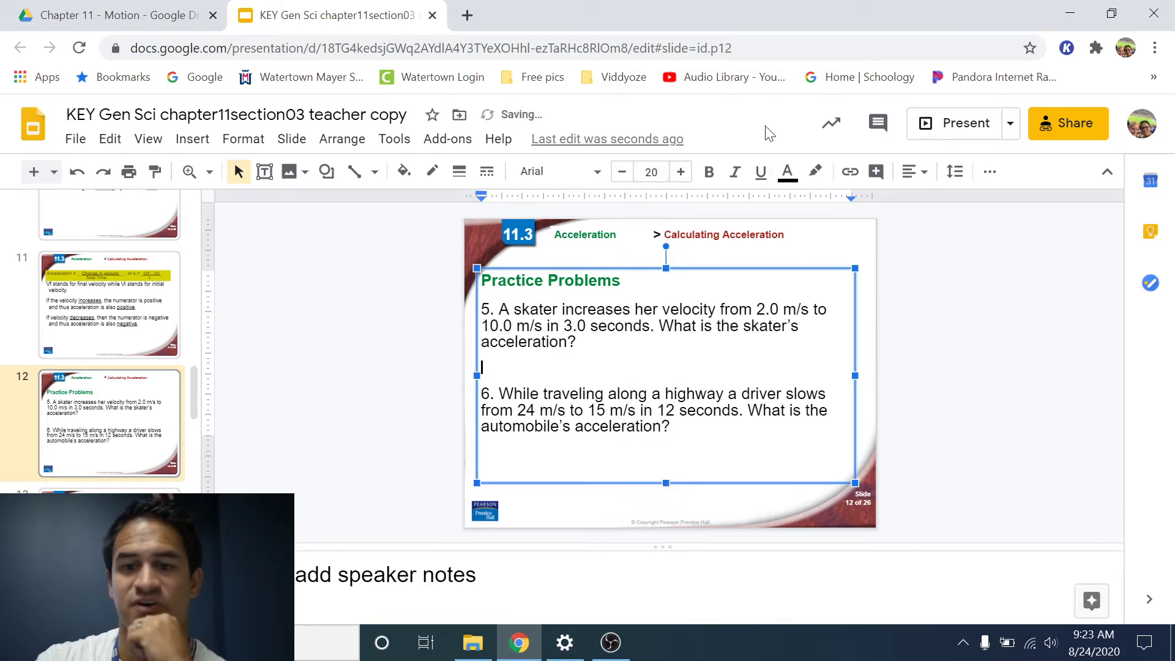
{"action": "left_click", "coordinate": [788, 172]}
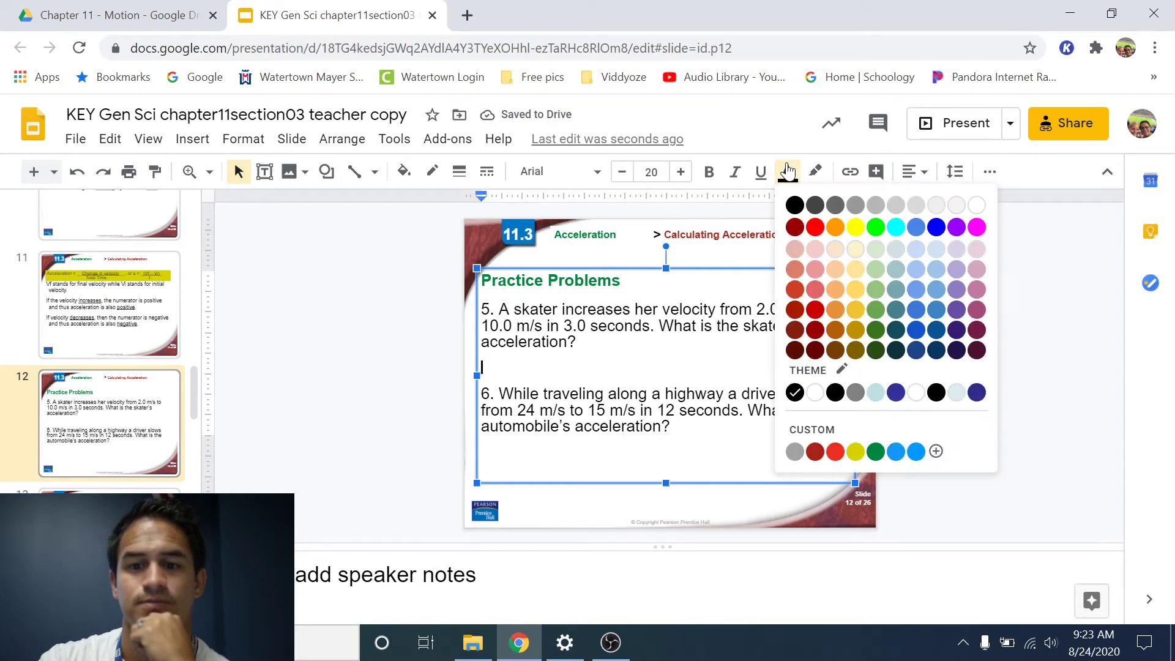
{"action": "left_click", "coordinate": [815, 228]}
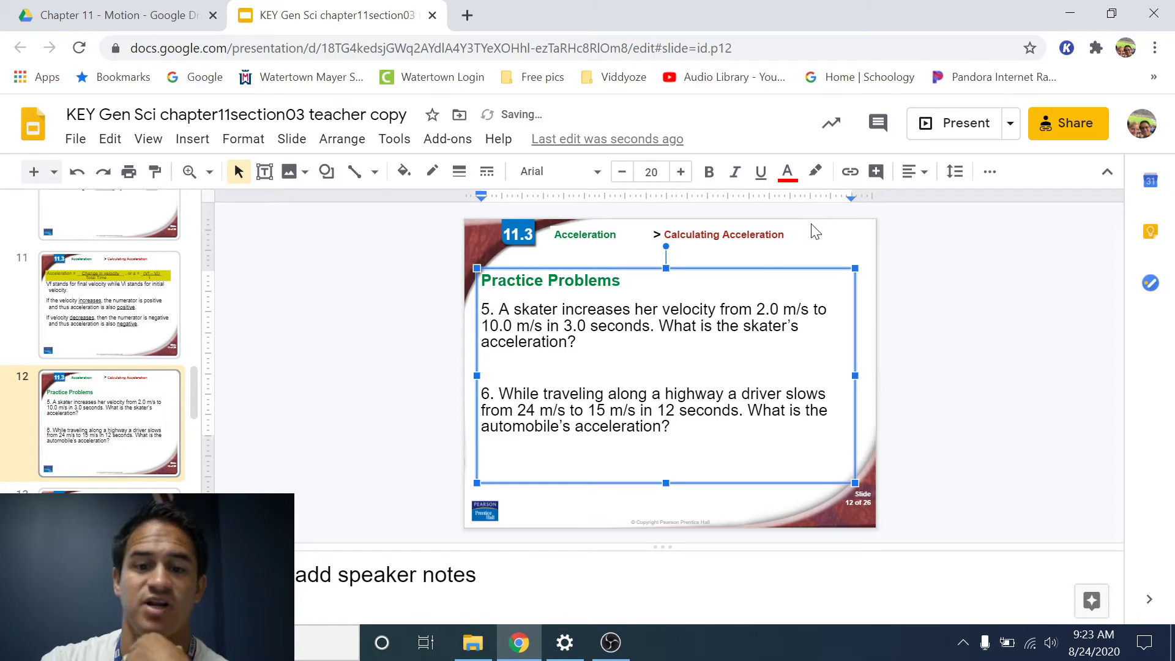
Step: Type the calculation (10 m/s - 2 m/s) / 3 sec. = 2.7 m/s² with a superscript 2
{"action": "type", "text": "("}
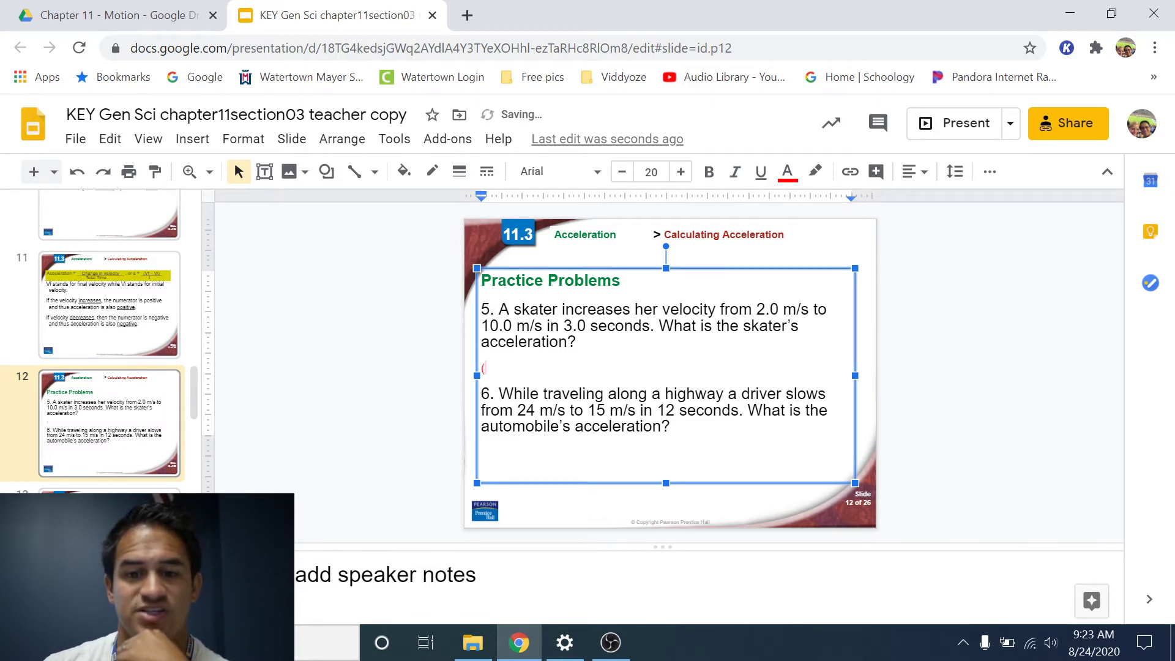
{"action": "type", "text": "10 m/s - "}
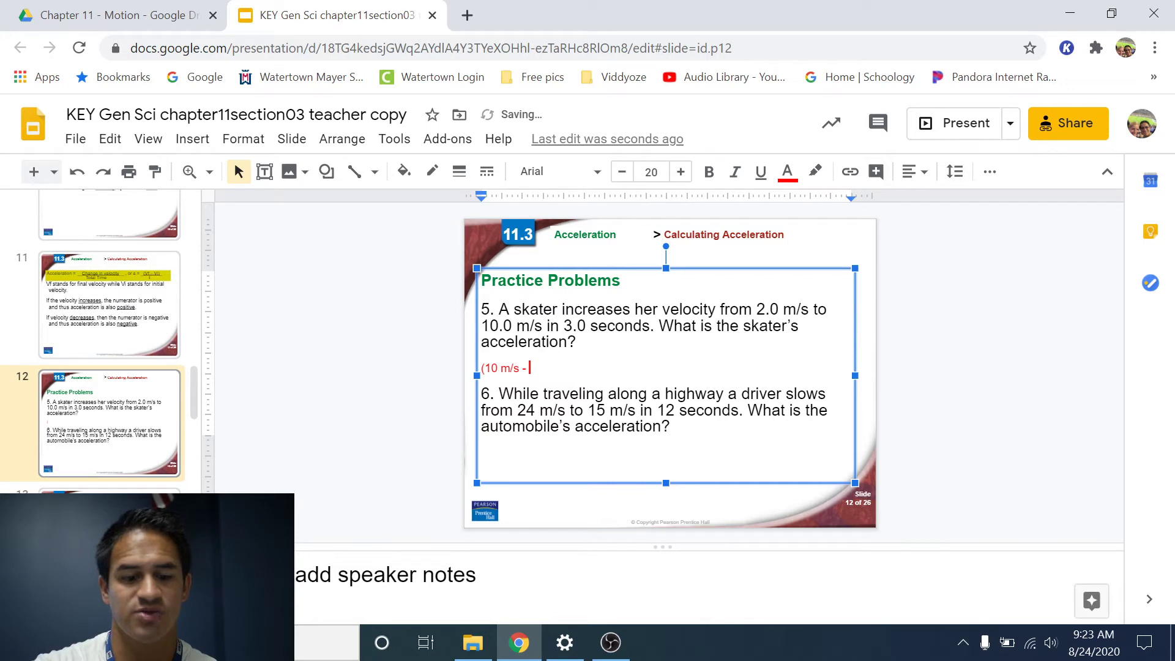
{"action": "type", "text": "2 m/s) / 3"}
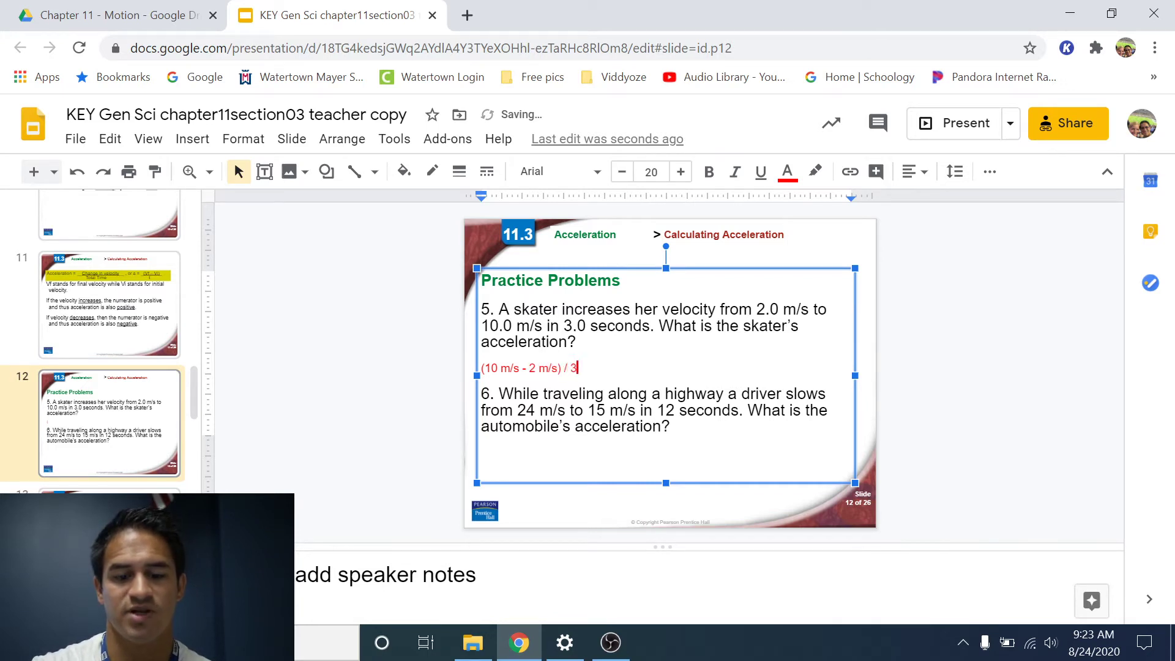
{"action": "type", "text": " sec. ="}
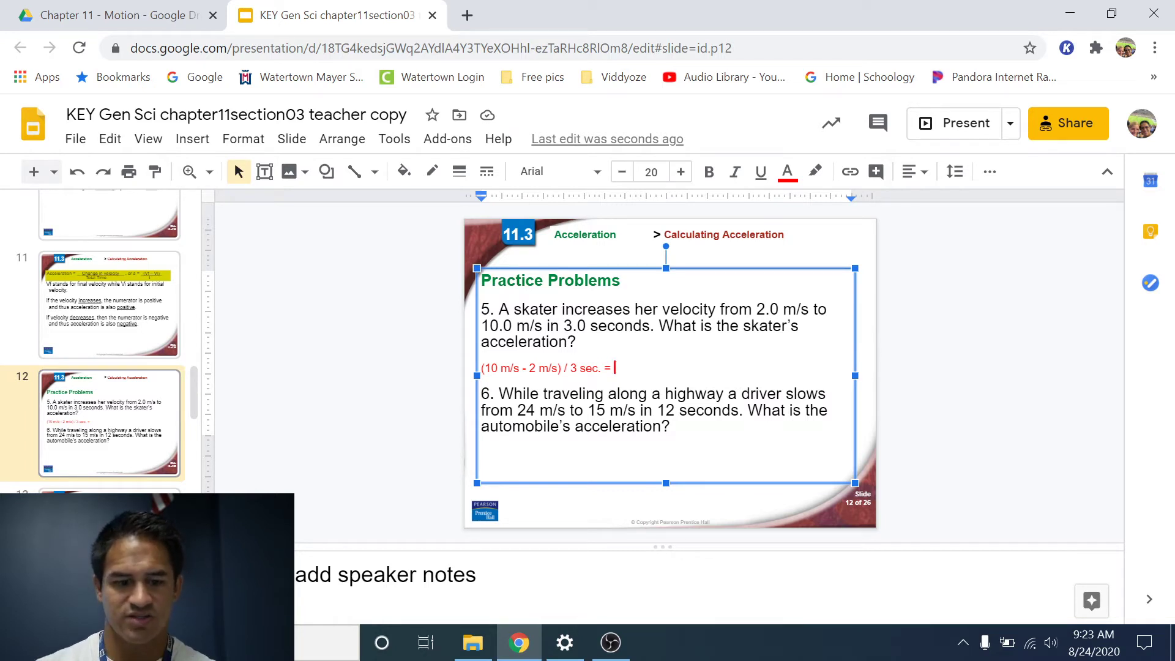
{"action": "type", "text": "2.6"}
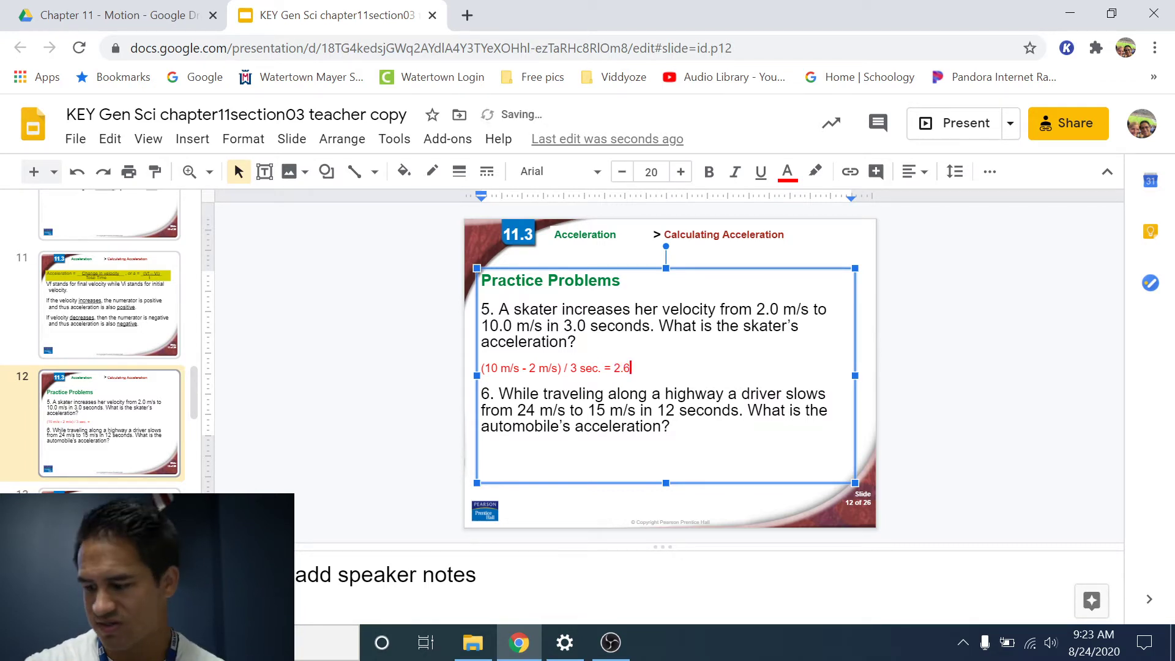
{"action": "key", "text": "BackSpace"}
{"action": "type", "text": "7 m/s"}
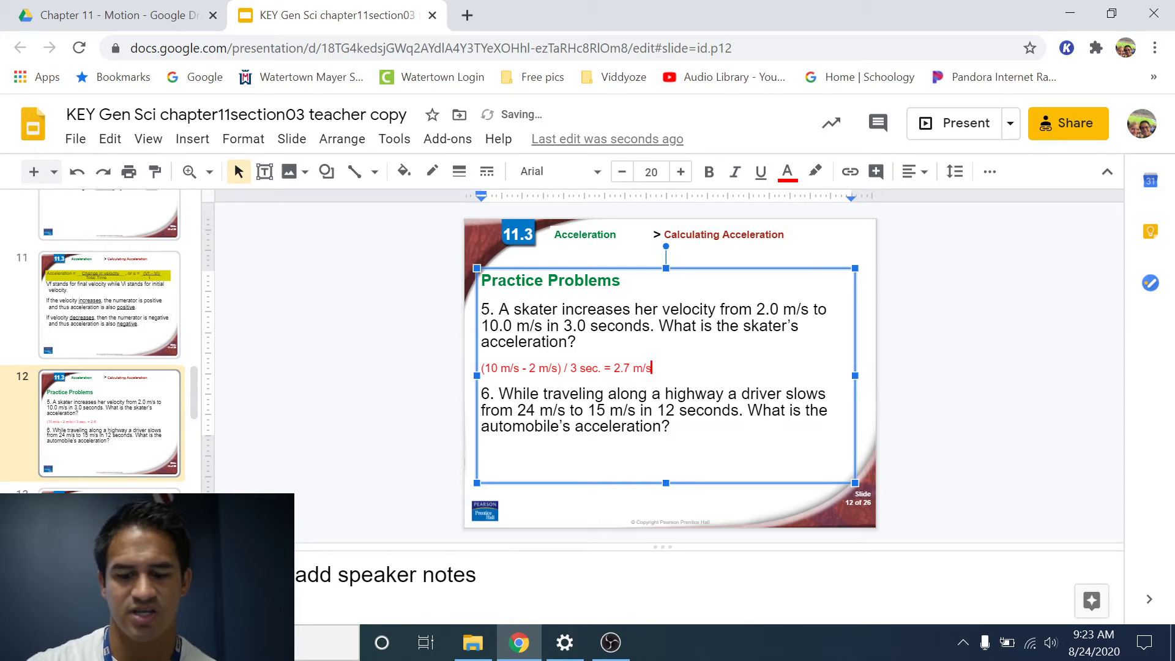
{"action": "key", "text": "ctrl+period"}
{"action": "type", "text": "2"}
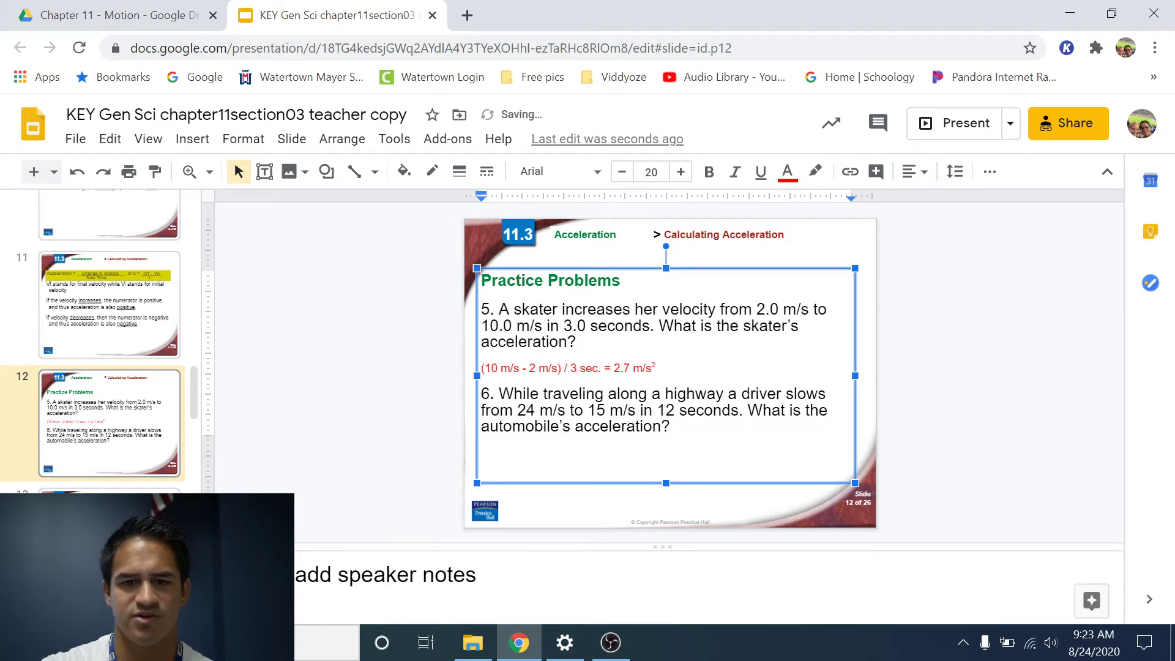
Step: Underline the result 2.7 m/s²
{"action": "key", "text": "shift+Left"}
{"action": "key", "text": "shift+Left"}
{"action": "key", "text": "shift+Left"}
{"action": "key", "text": "shift+Left"}
{"action": "key", "text": "shift+Left"}
{"action": "key", "text": "shift+Left"}
{"action": "key", "text": "shift+Left"}
{"action": "key", "text": "shift+Left"}
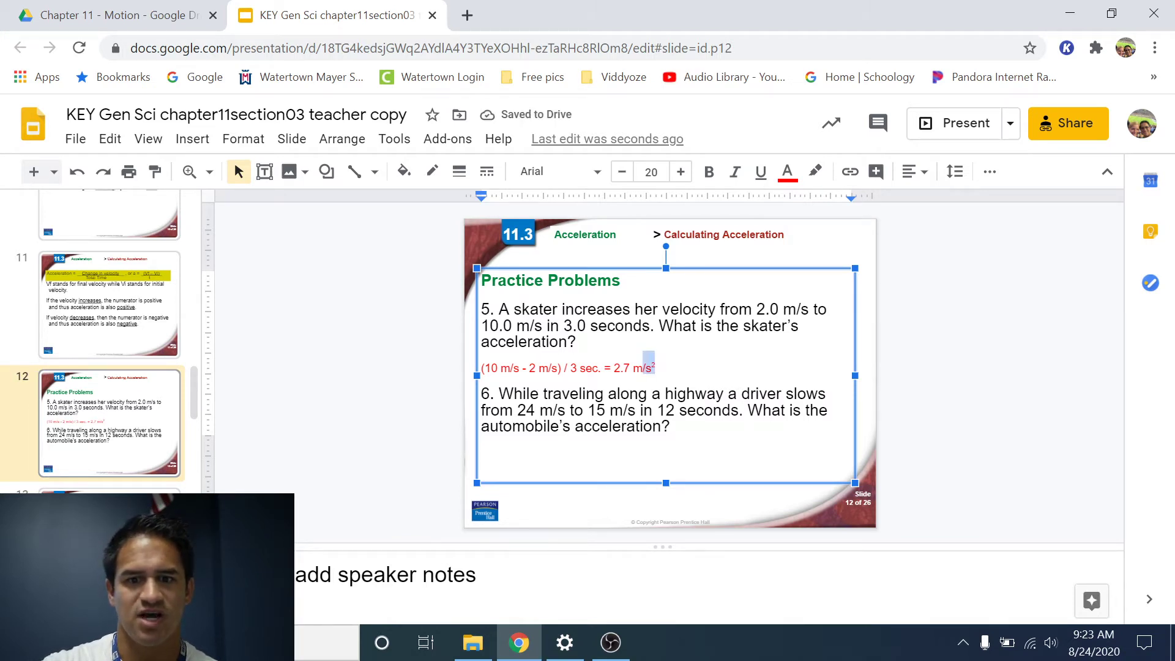
{"action": "key", "text": "shift+Down"}
{"action": "key", "text": "shift+Up"}
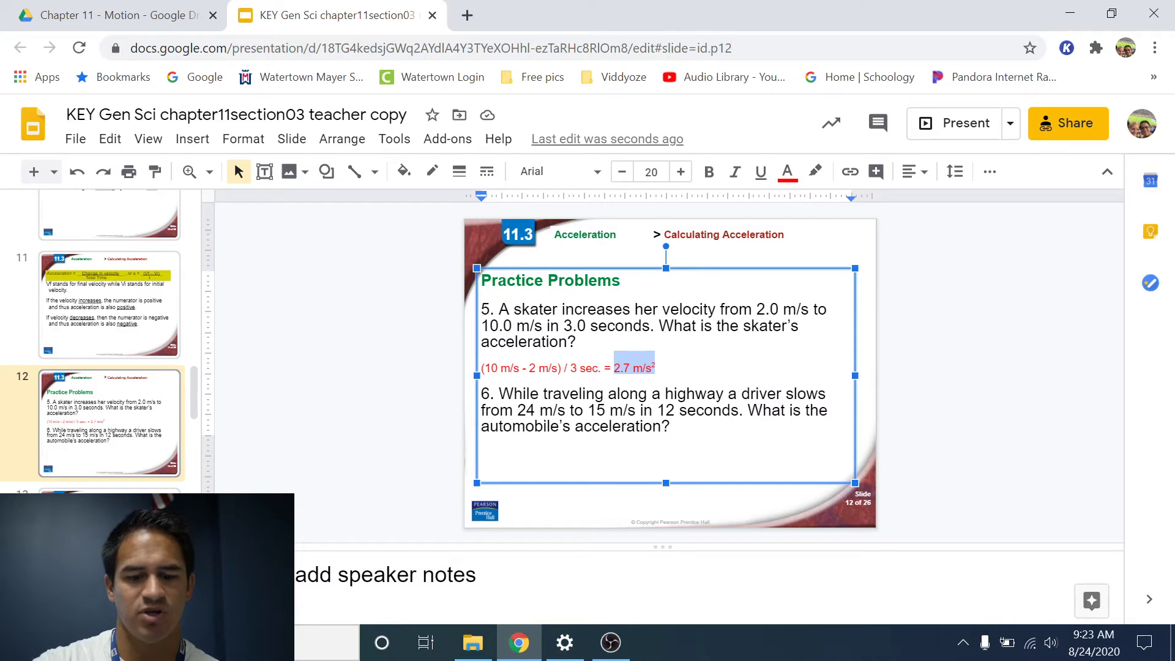
{"action": "key", "text": "ctrl+u"}
{"action": "key", "text": "Right"}
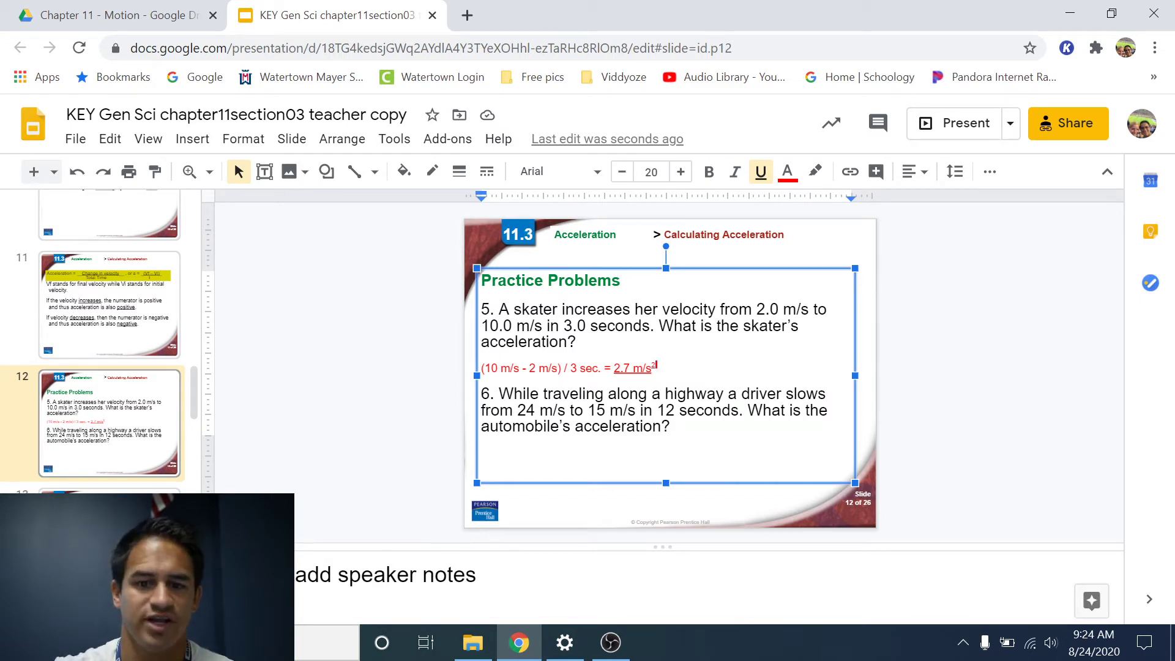
Step: Start a new red, size-20 line below question 6
{"action": "left_click", "coordinate": [675, 426]}
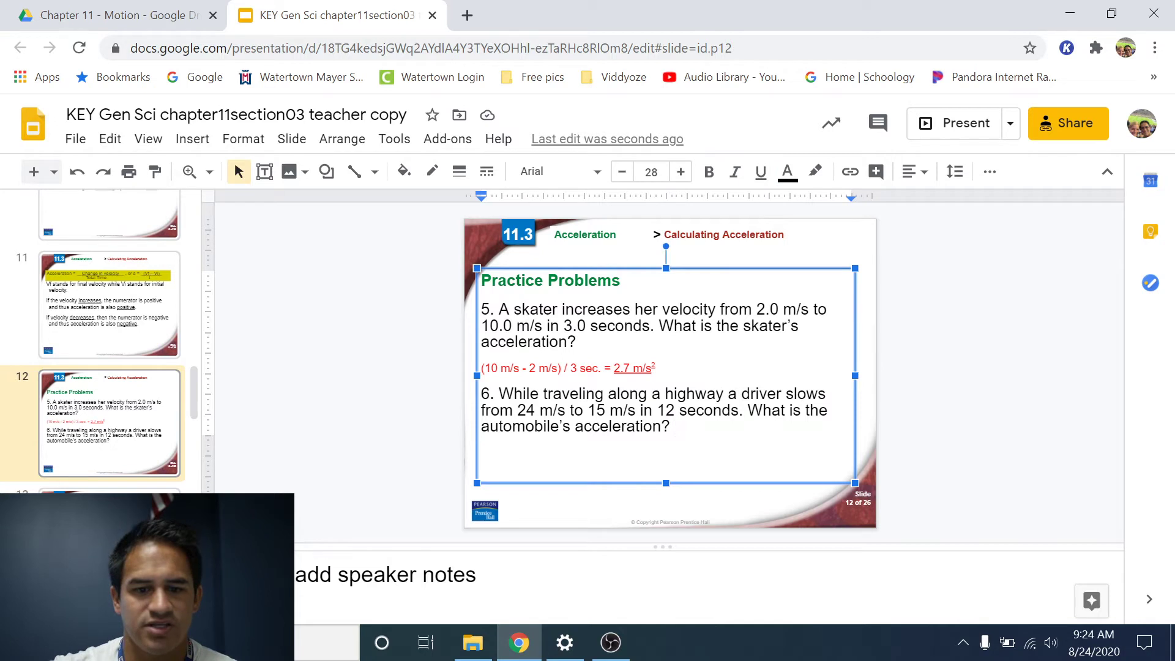
{"action": "key", "text": "Return"}
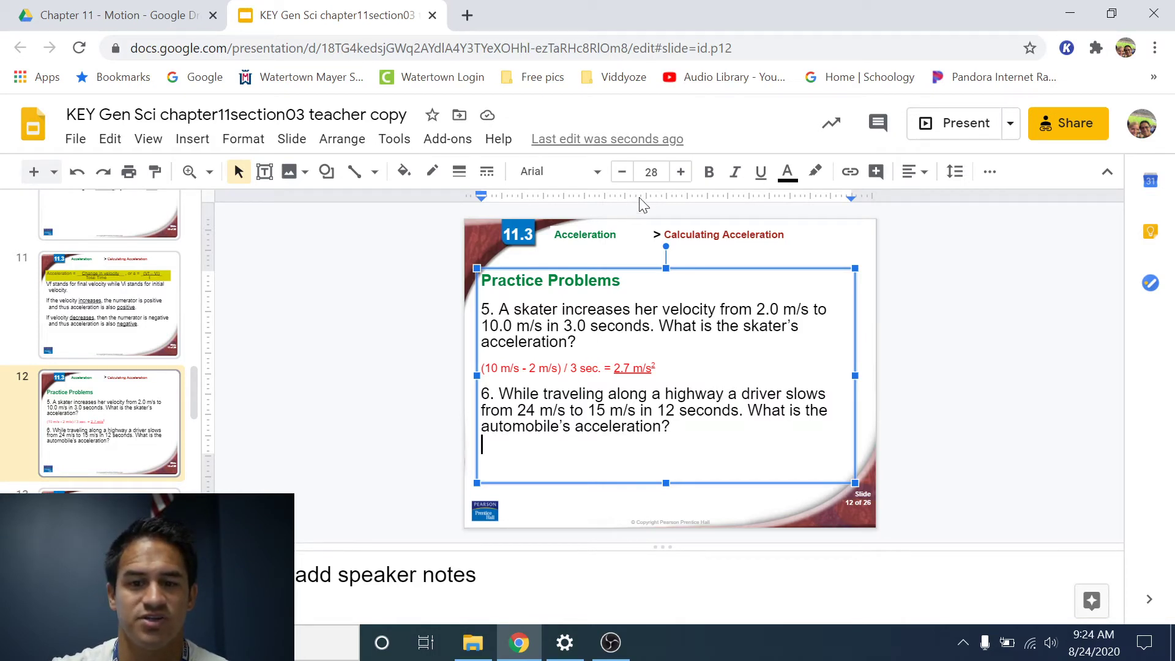
{"action": "left_click", "coordinate": [651, 172]}
{"action": "type", "text": "20"}
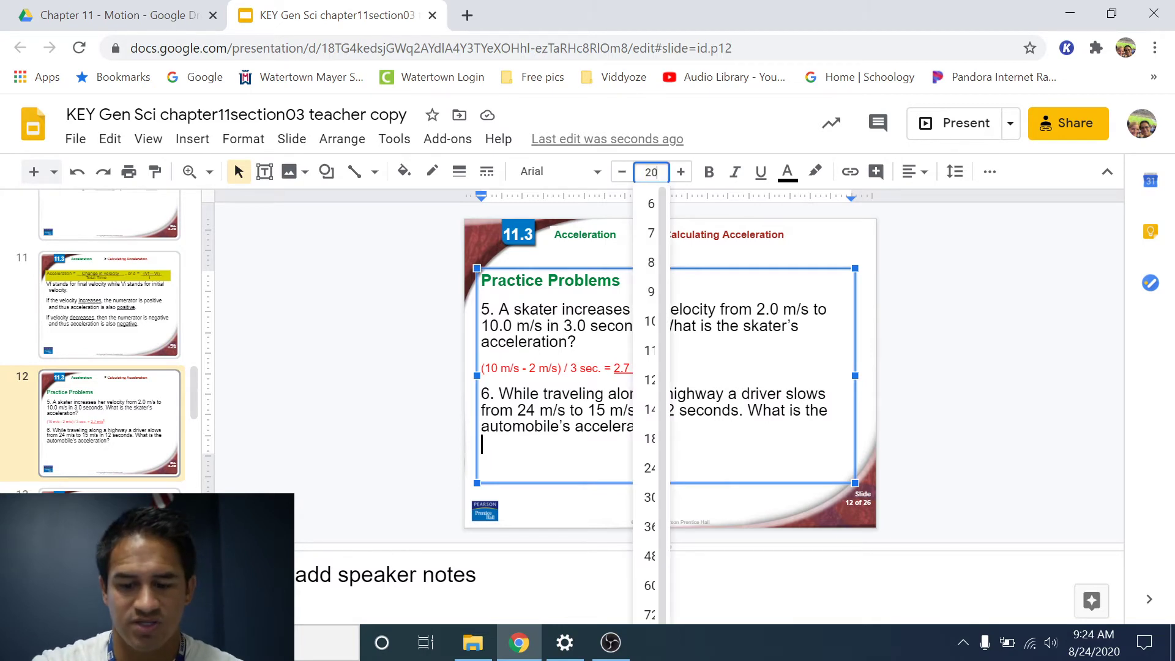
{"action": "key", "text": "Return"}
{"action": "left_click", "coordinate": [787, 172]}
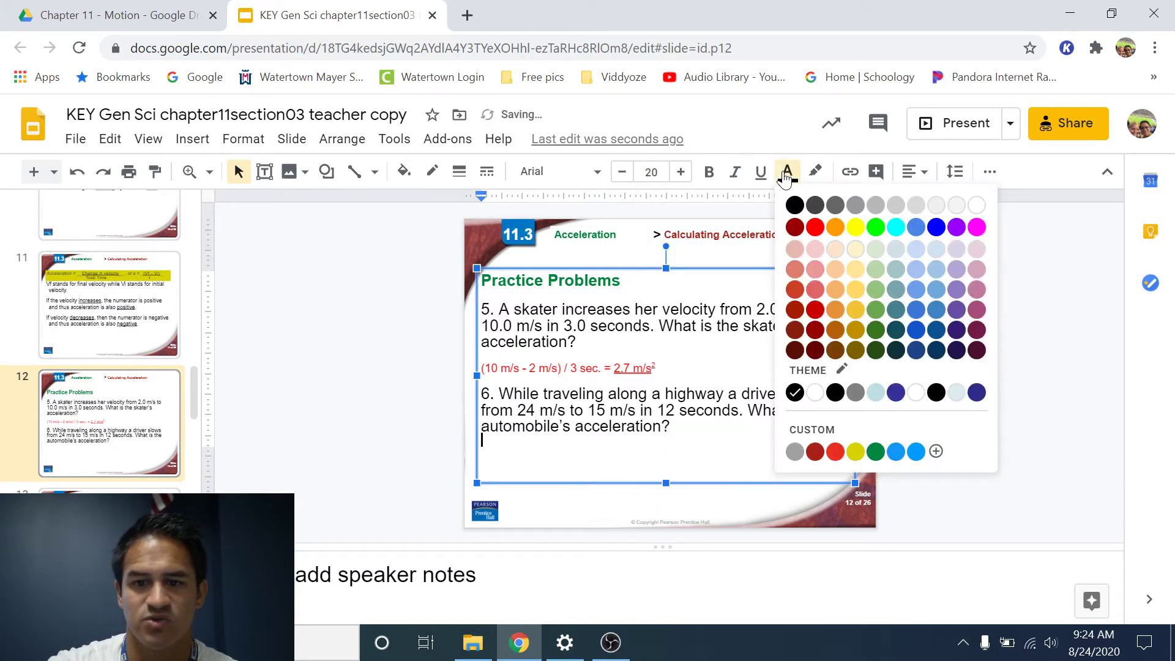
{"action": "left_click", "coordinate": [815, 228]}
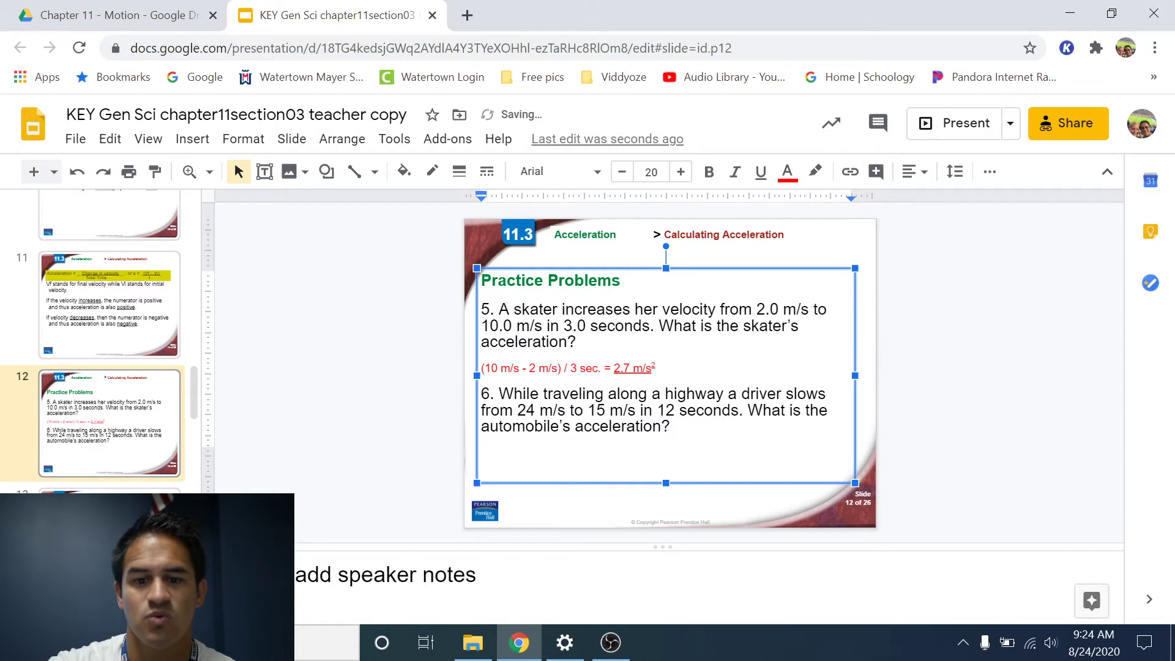
Step: Type (15 m/s - 24 m/s) / 12 sec. = -0.75 m/s², with the result underlined and superscript 2
{"action": "type", "text": "("}
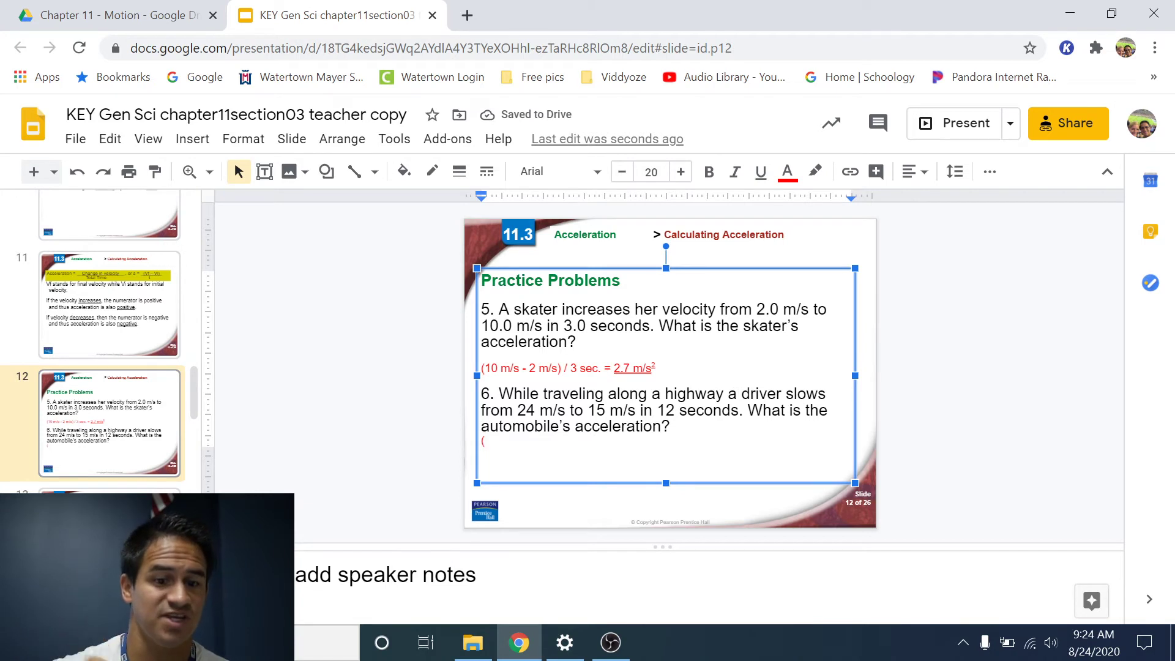
{"action": "type", "text": "15 m/s - "}
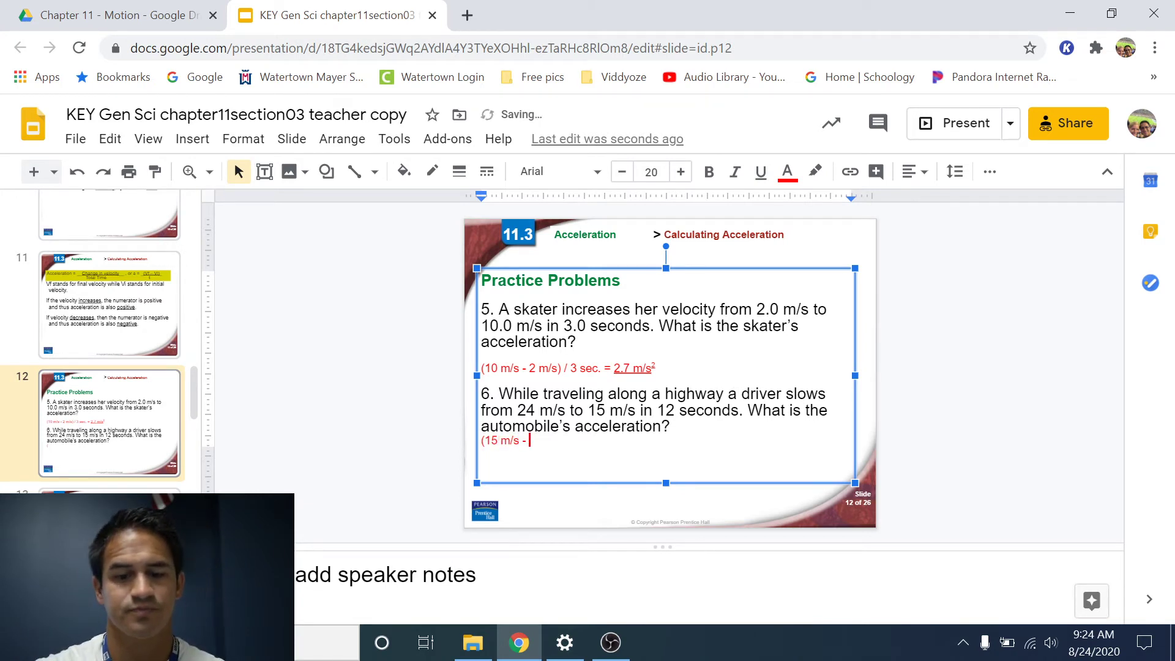
{"action": "type", "text": "24 m/s"}
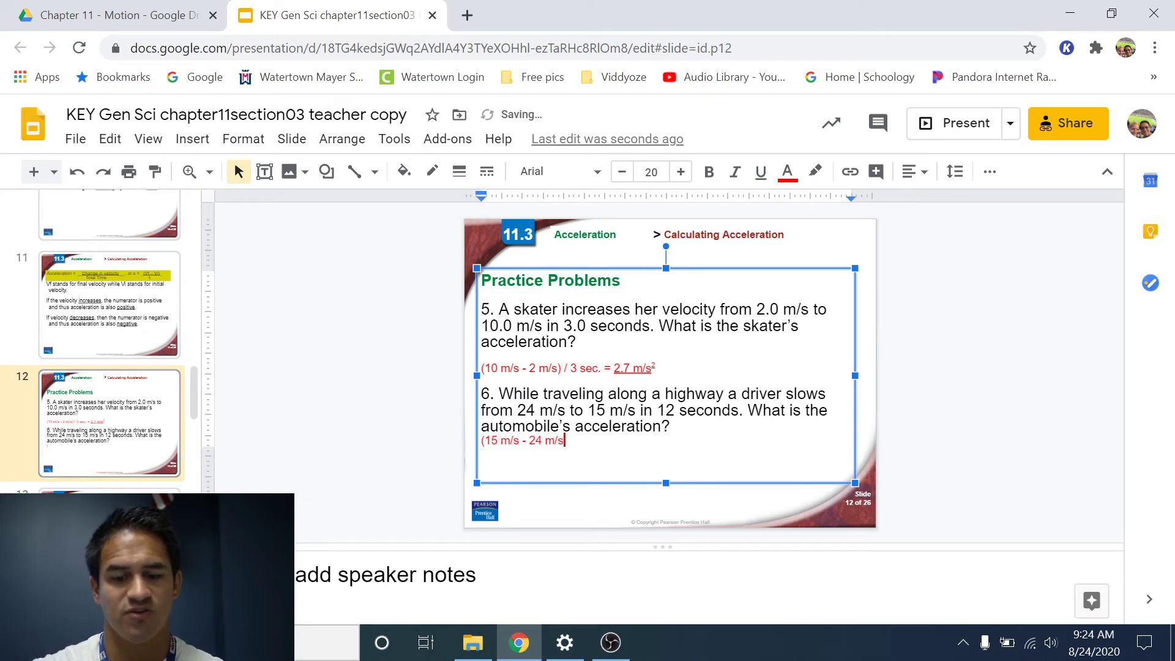
{"action": "type", "text": ") / 12"}
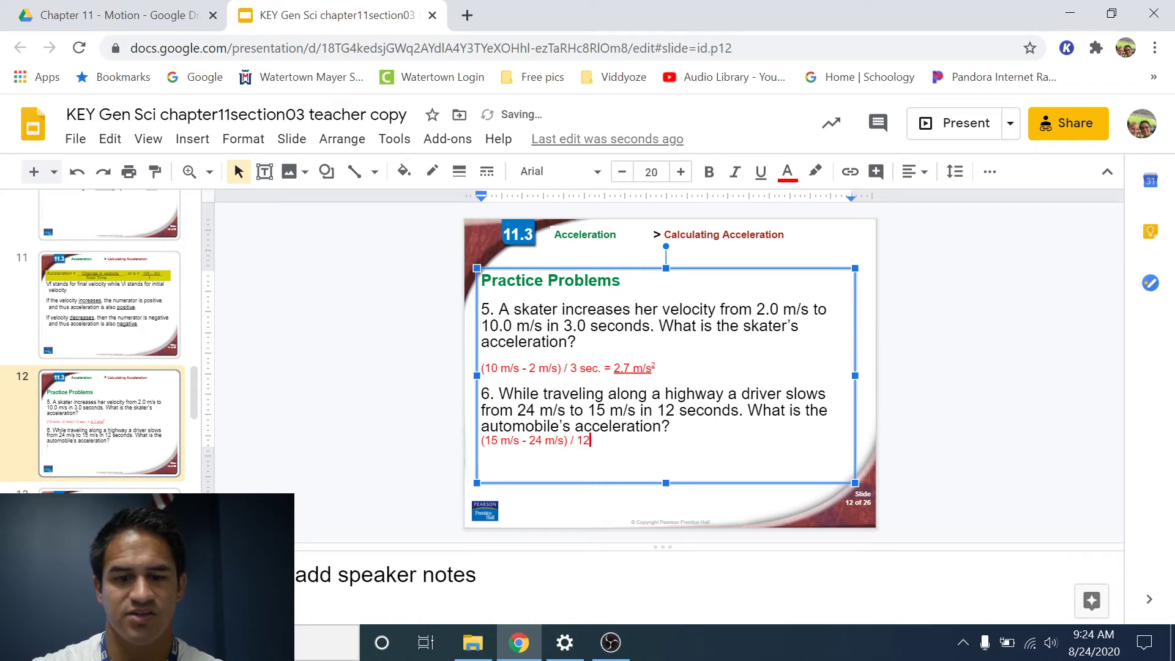
{"action": "type", "text": " sec. ="}
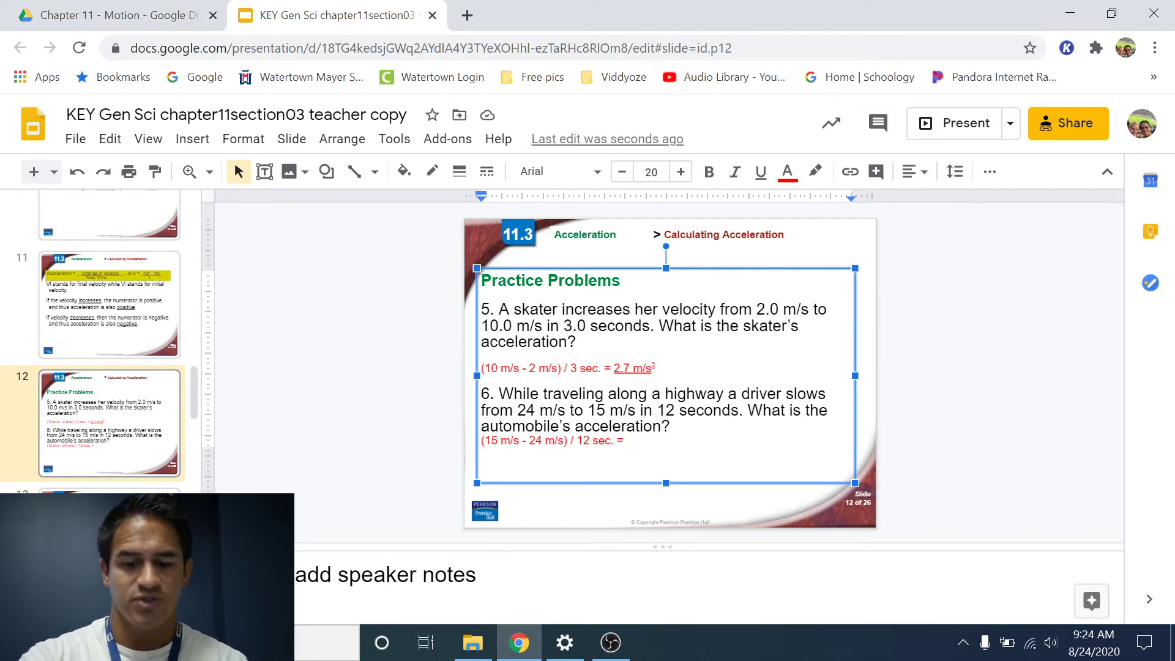
{"action": "key", "text": "ctrl+u"}
{"action": "type", "text": "-0."}
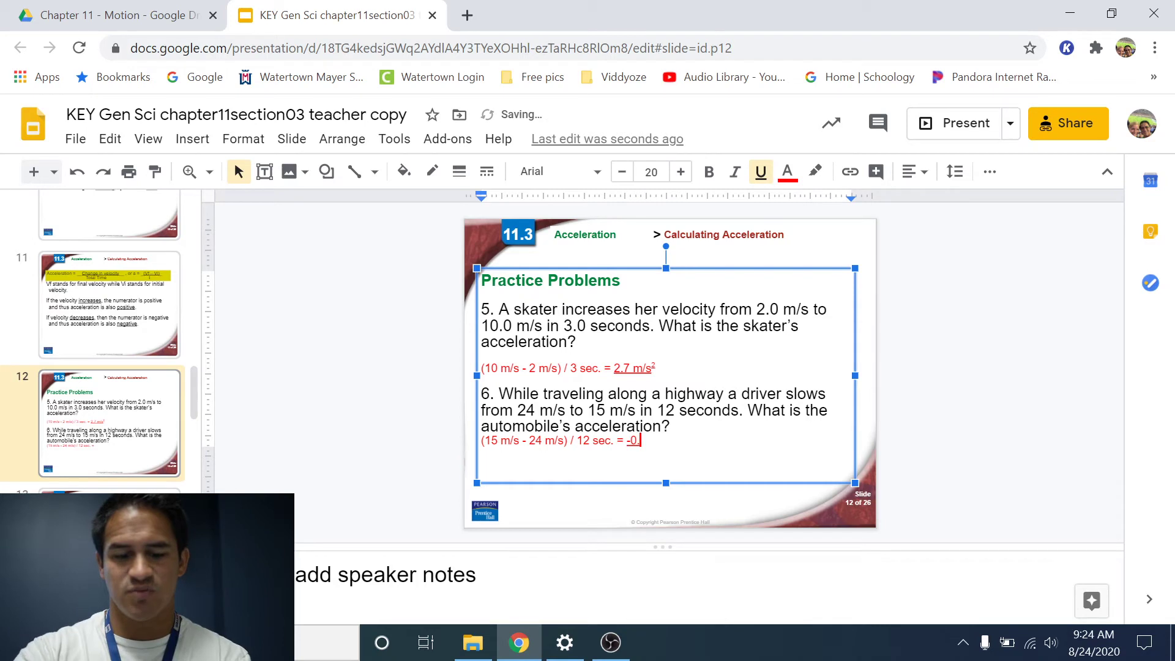
{"action": "type", "text": "75 m/s²"}
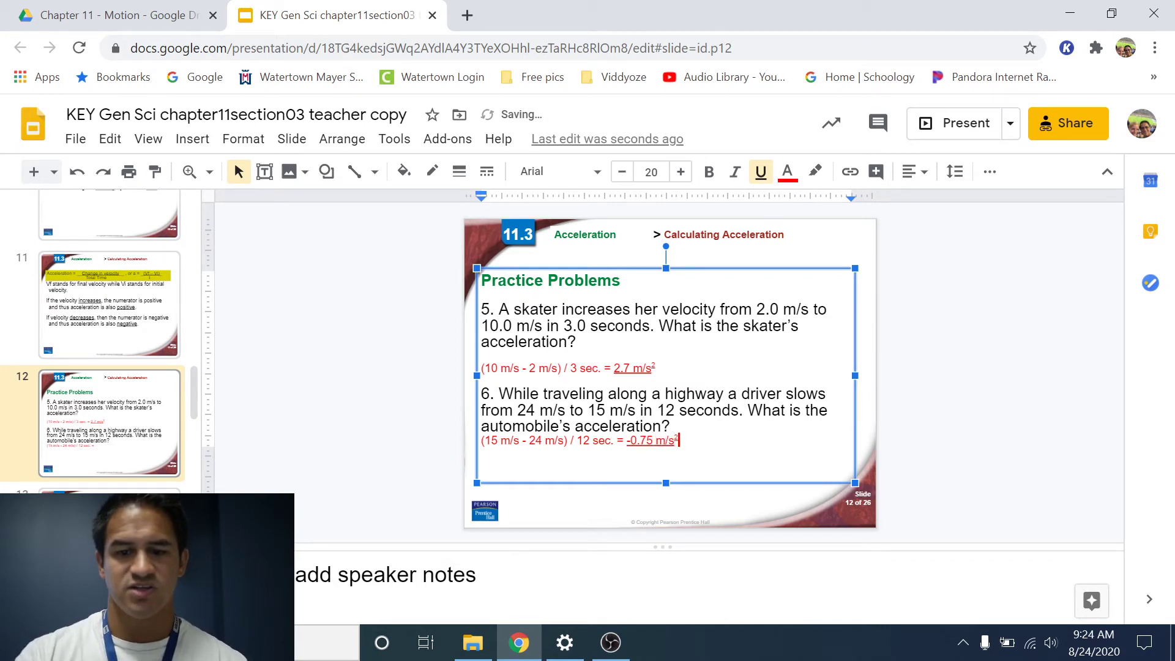
{"action": "key", "text": "ctrl+period"}
{"action": "type", "text": "2"}
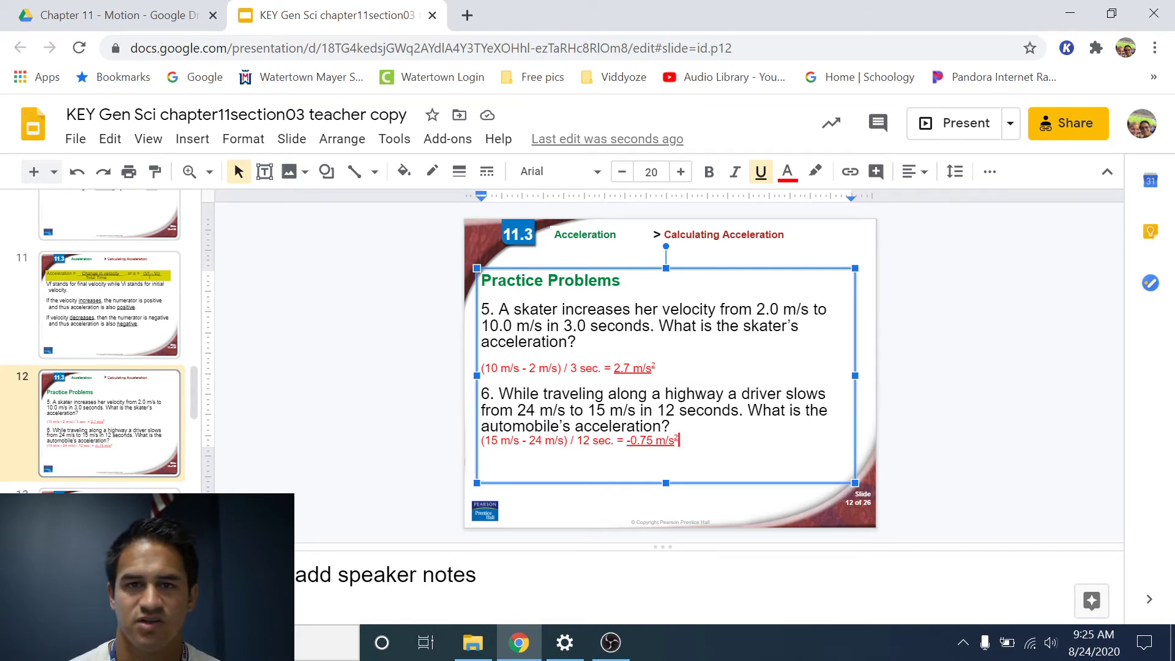
Step: Go to slide 17's practice problems
{"action": "scroll", "coordinate": [69, 467], "scroll_direction": "down", "scroll_amount": 5}
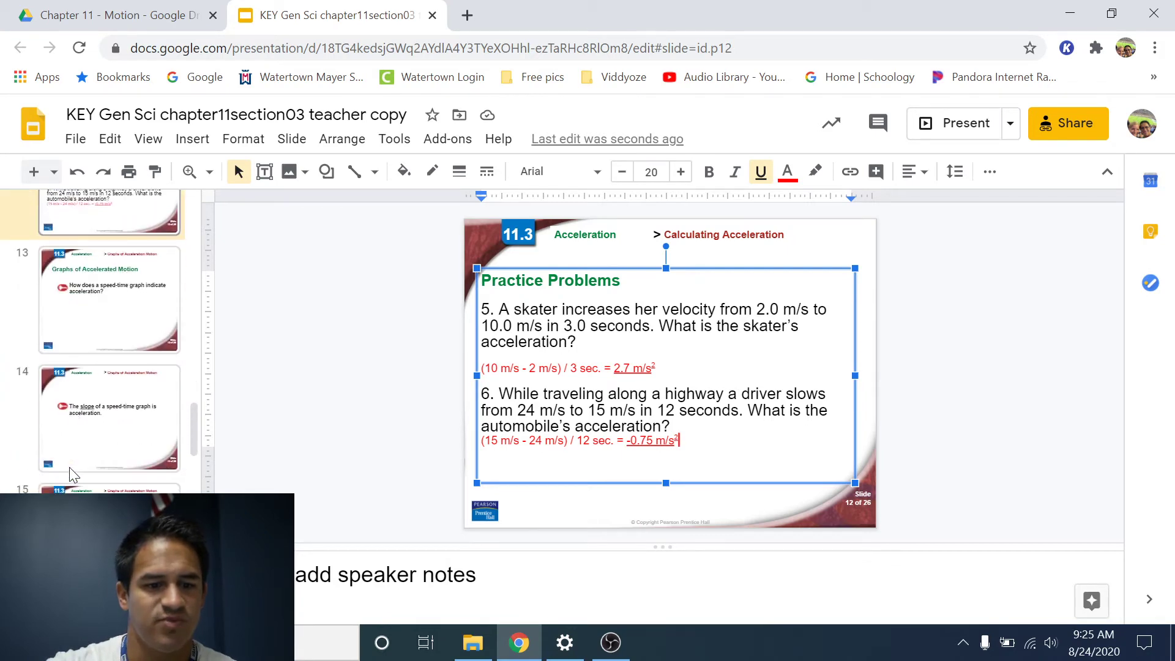
{"action": "scroll", "coordinate": [68, 467], "scroll_direction": "down", "scroll_amount": 3}
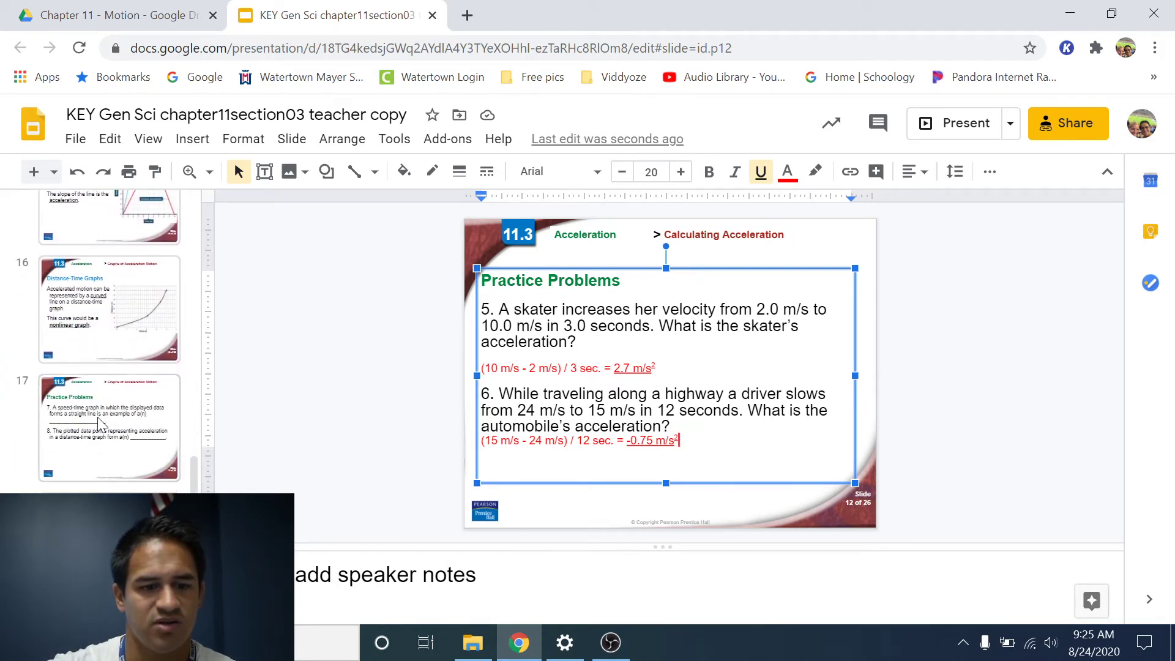
{"action": "left_click", "coordinate": [101, 422]}
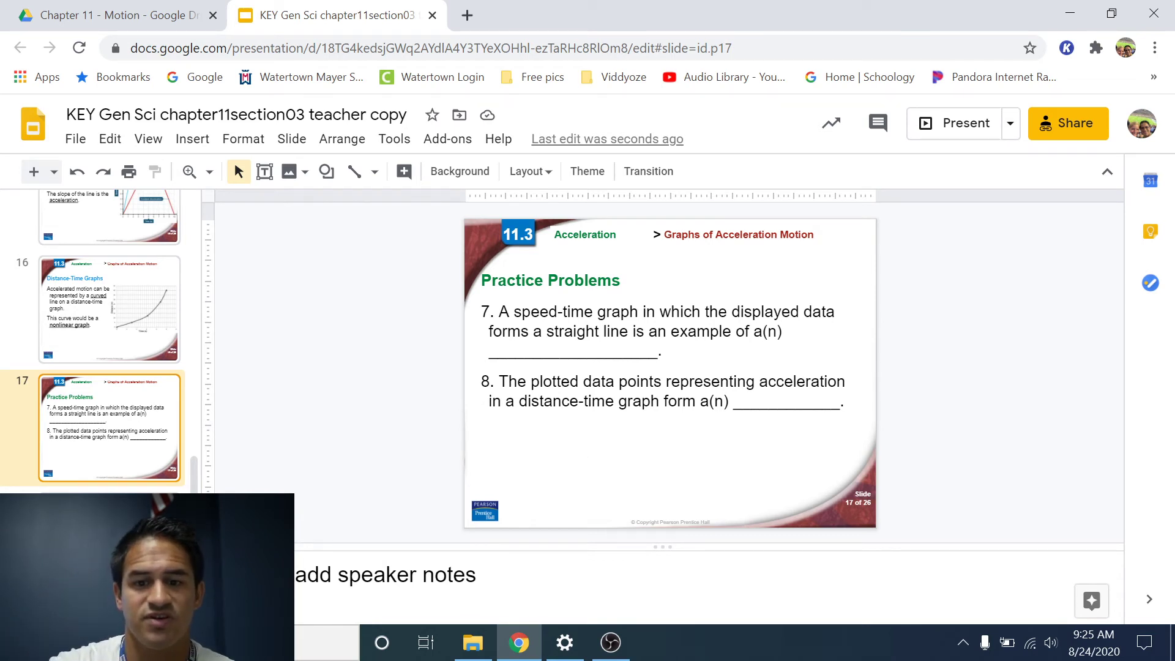
Step: Fill item 7's blank with 'constant acceleration' in red underlined text
{"action": "left_click_drag", "start_coordinate": [650, 350], "coordinate": [488, 350]}
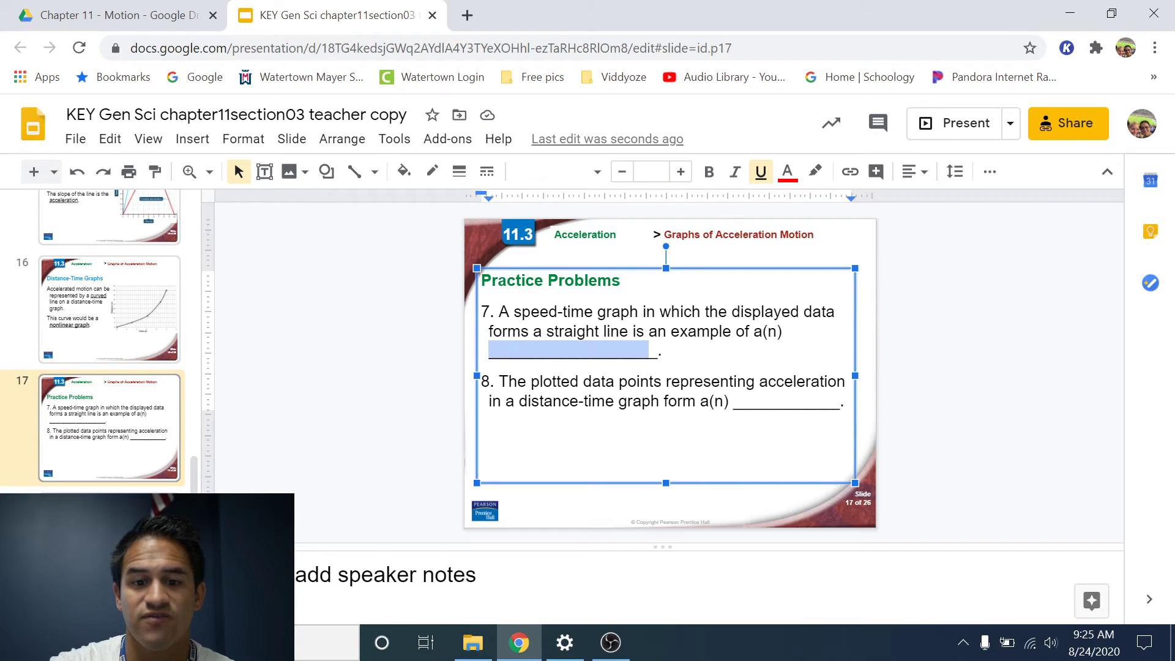
{"action": "left_click", "coordinate": [649, 350]}
{"action": "key", "text": "shift+Right"}
{"action": "key", "text": "Left"}
{"action": "left_click_drag", "start_coordinate": [649, 350], "coordinate": [497, 350]}
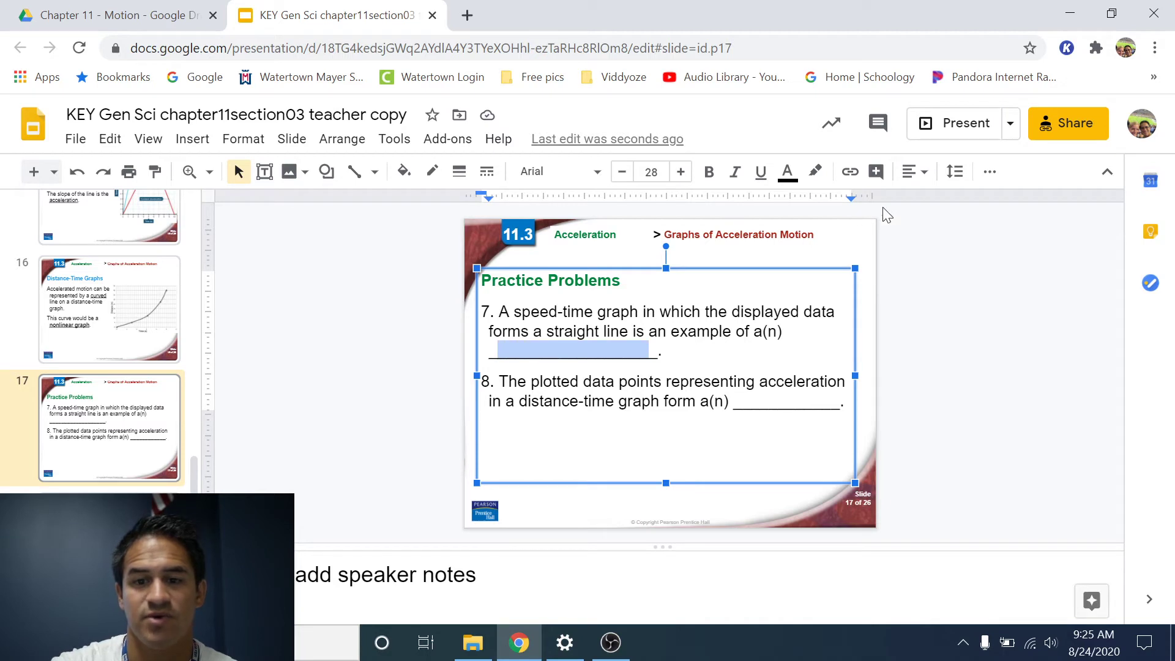
{"action": "left_click", "coordinate": [788, 172]}
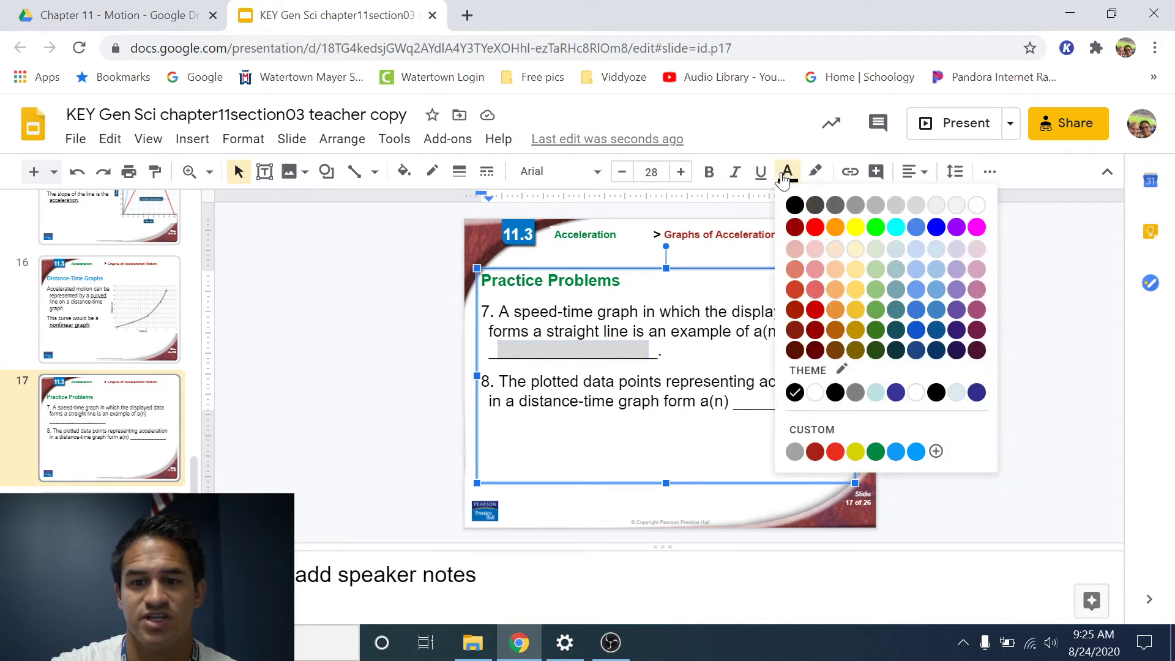
{"action": "left_click", "coordinate": [815, 227]}
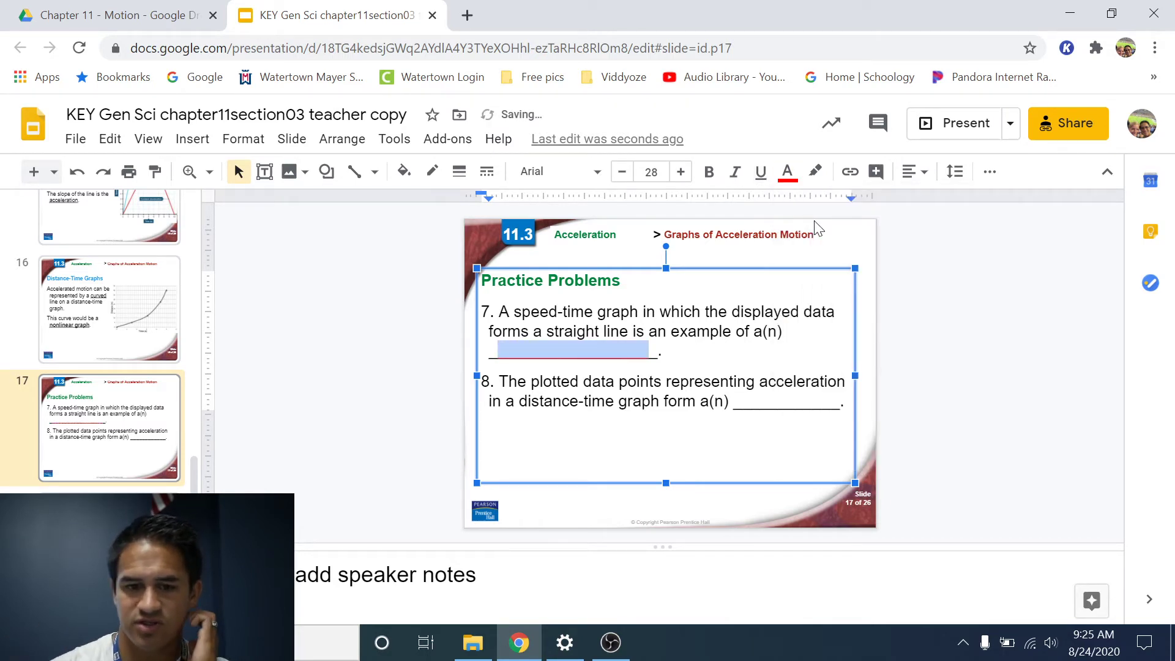
{"action": "key", "text": "ctrl+u"}
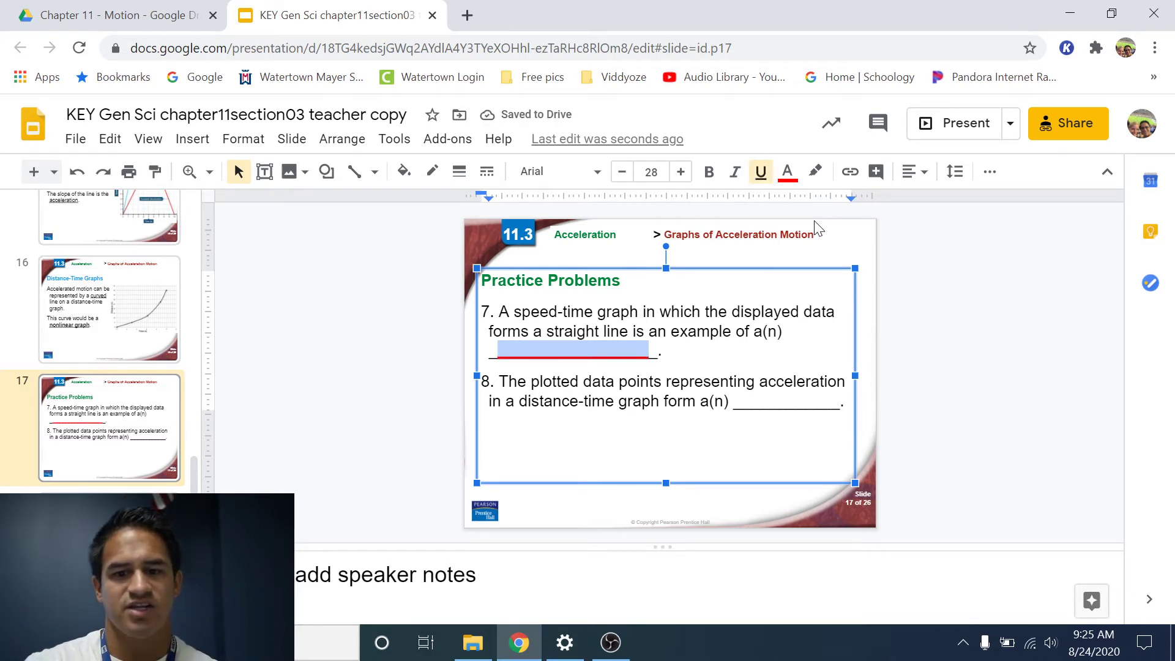
{"action": "type", "text": "constant accelera"}
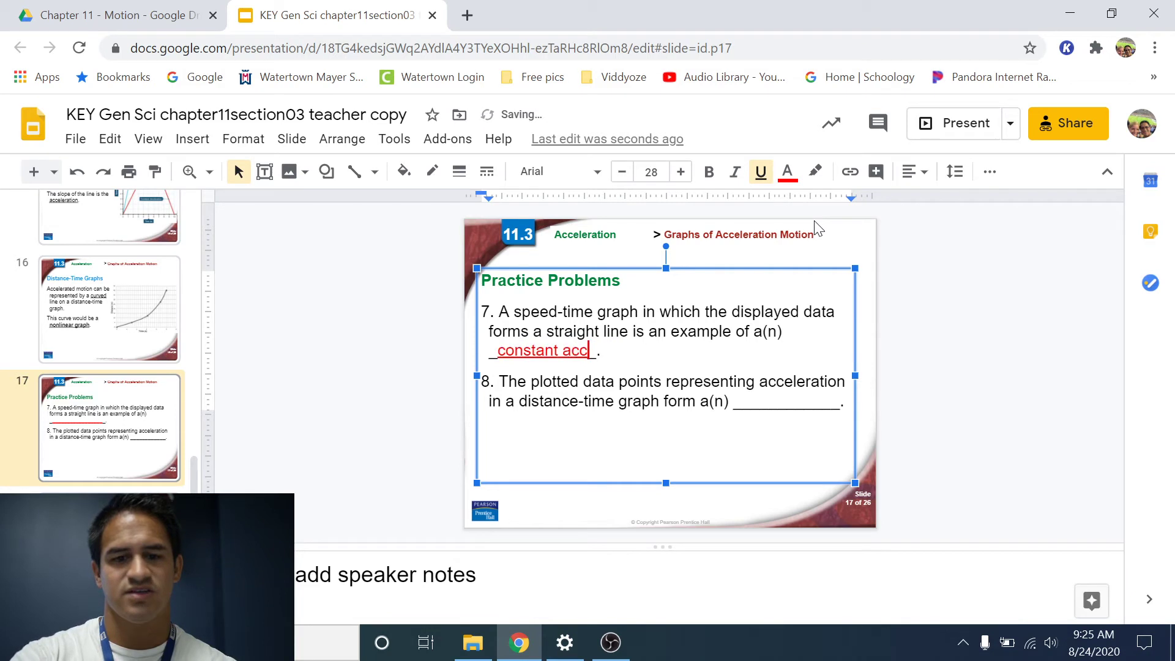
{"action": "type", "text": "tion"}
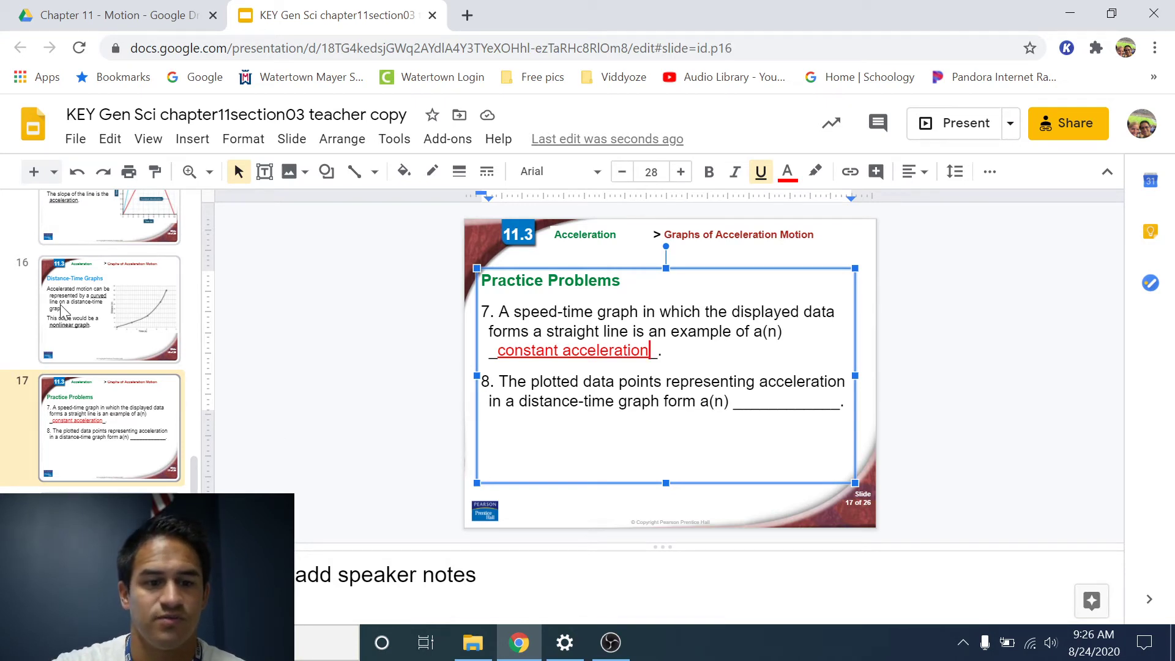
Step: Fill the blank after 'a(n)' in problem 8 with 'non-linear graph' in red underline, then go to slide 18
{"action": "left_click", "coordinate": [113, 340]}
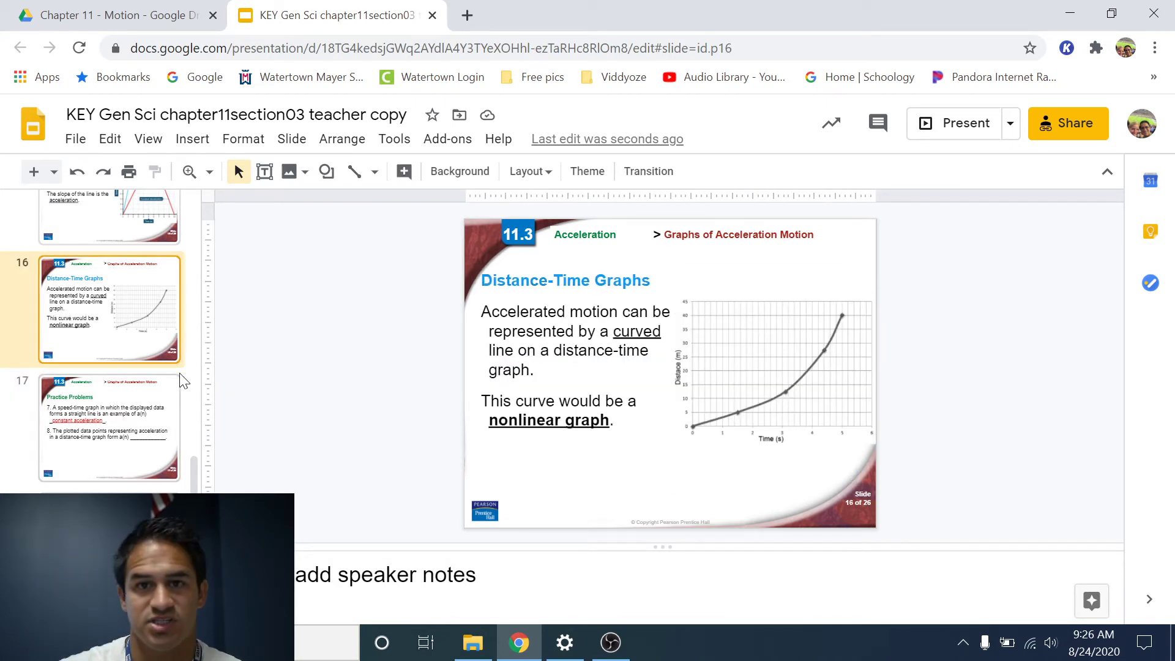
{"action": "left_click", "coordinate": [172, 407]}
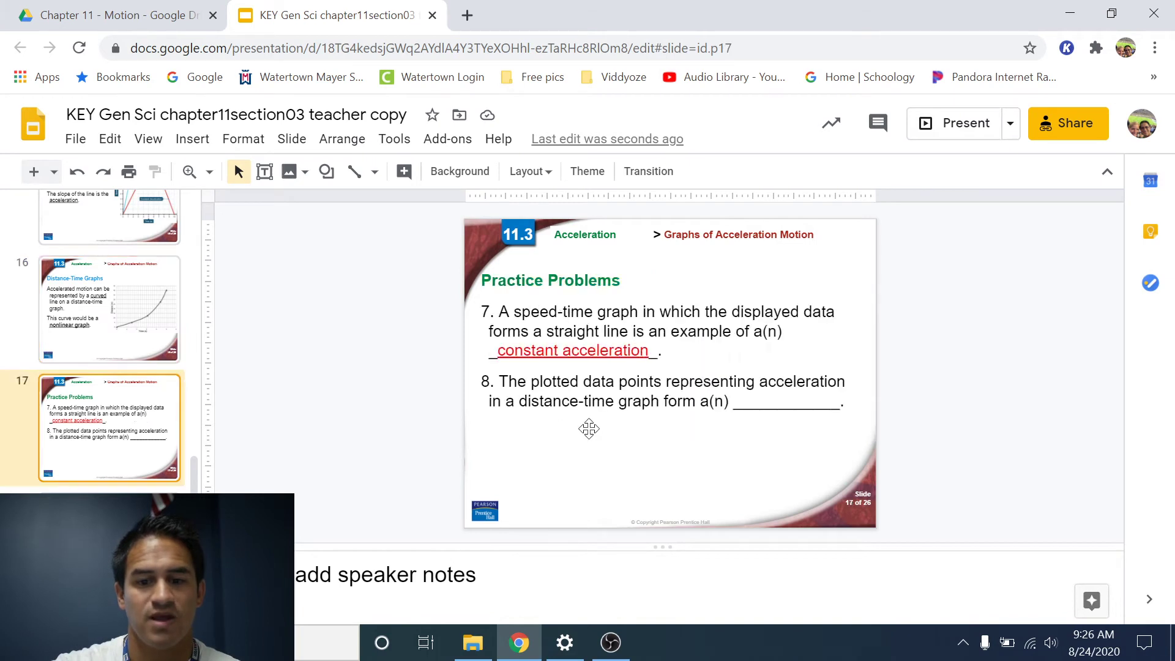
{"action": "left_click_drag", "start_coordinate": [742, 401], "coordinate": [831, 401]}
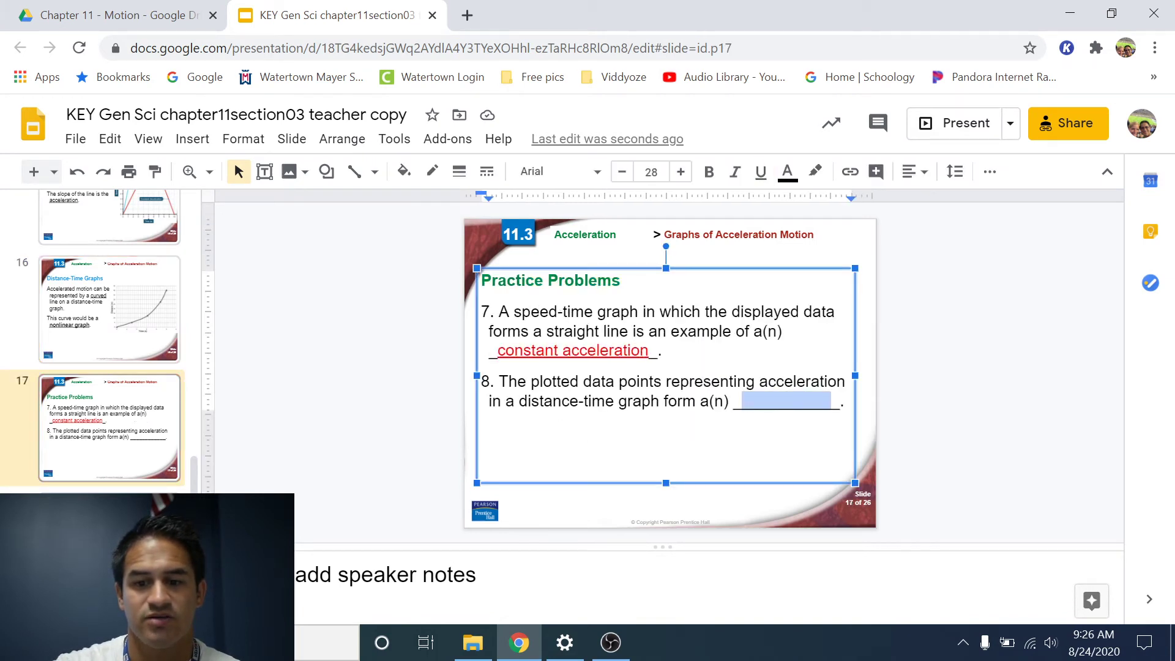
{"action": "left_click", "coordinate": [788, 171]}
{"action": "left_click", "coordinate": [814, 227]}
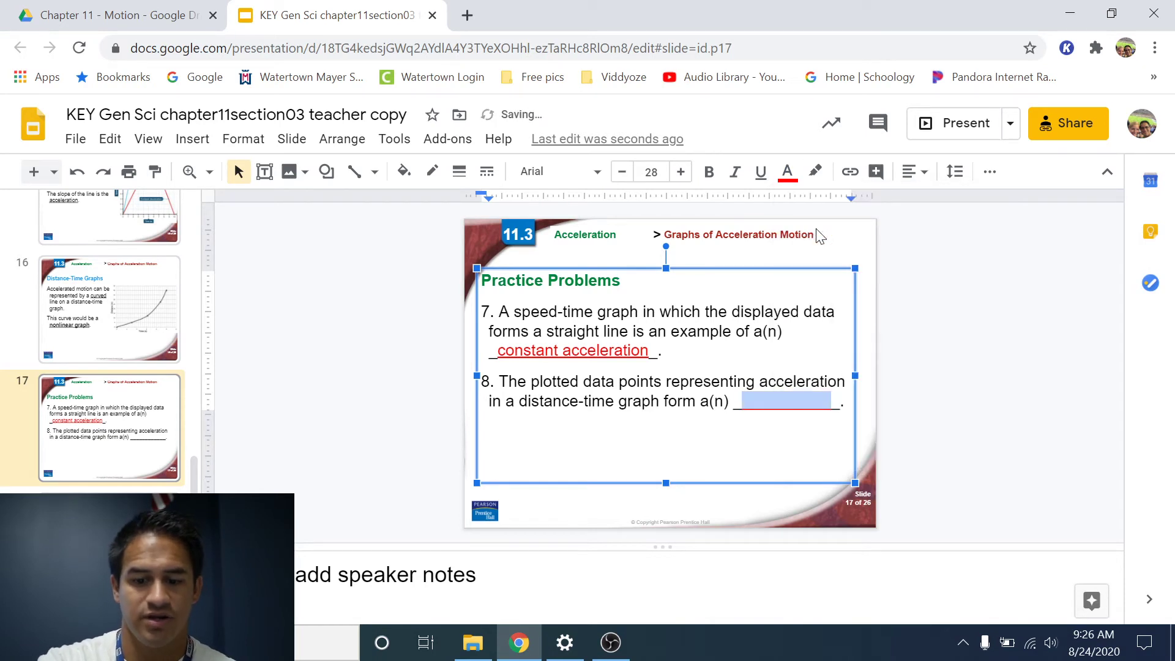
{"action": "key", "text": "ctrl+u"}
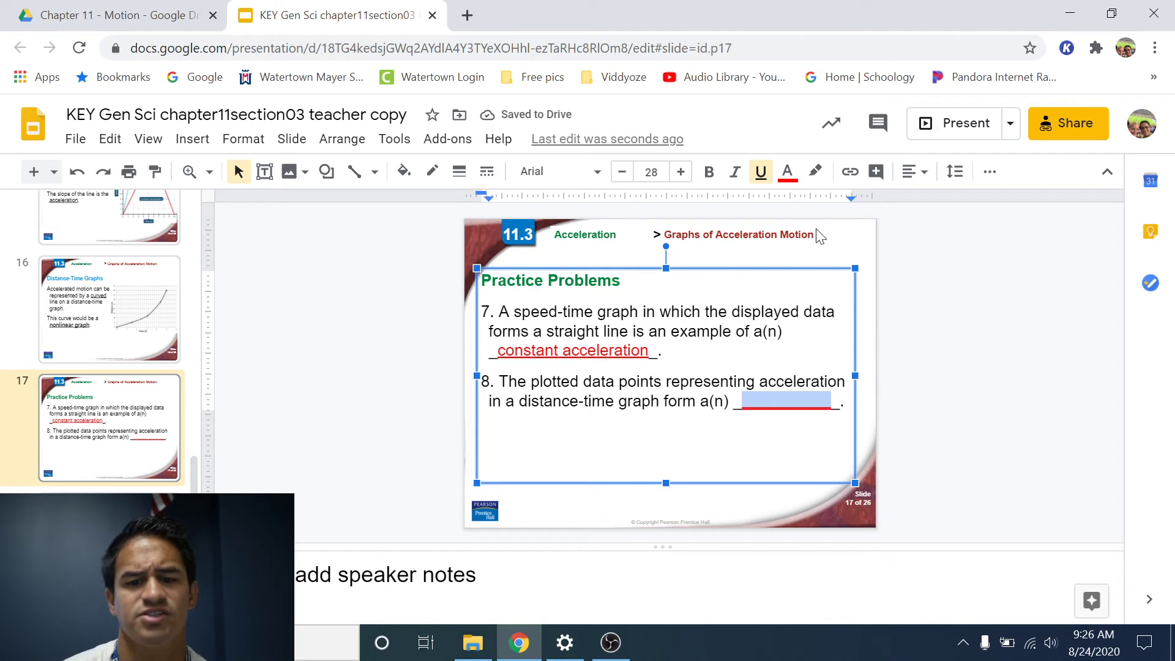
{"action": "type", "text": "non-linear g"}
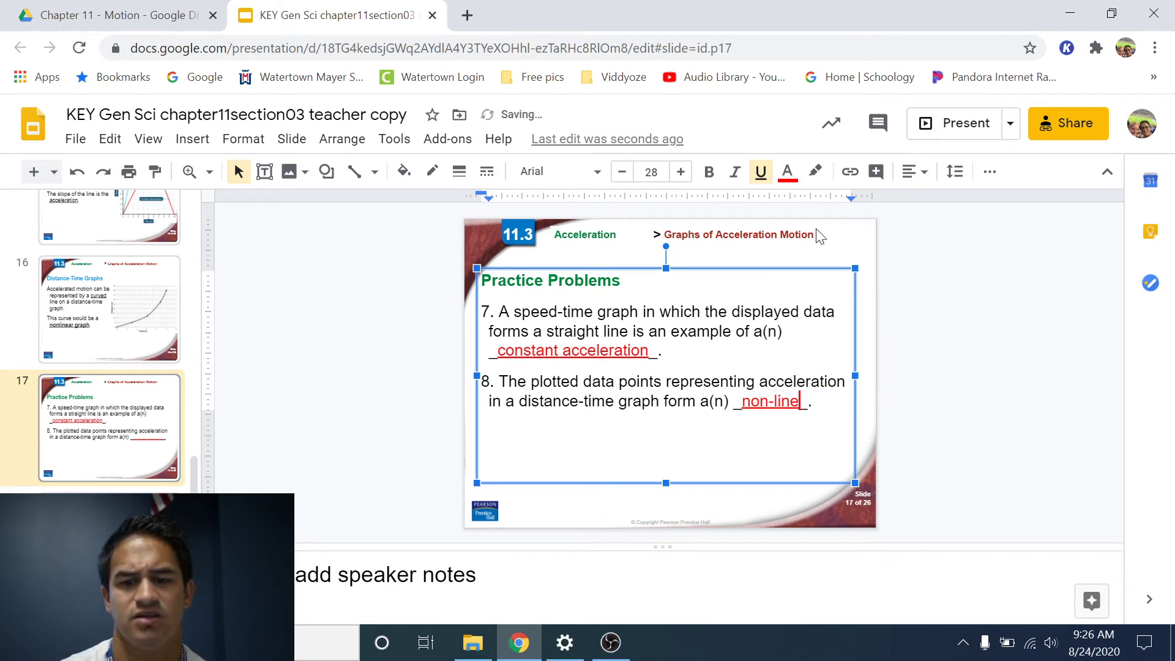
{"action": "type", "text": "raph"}
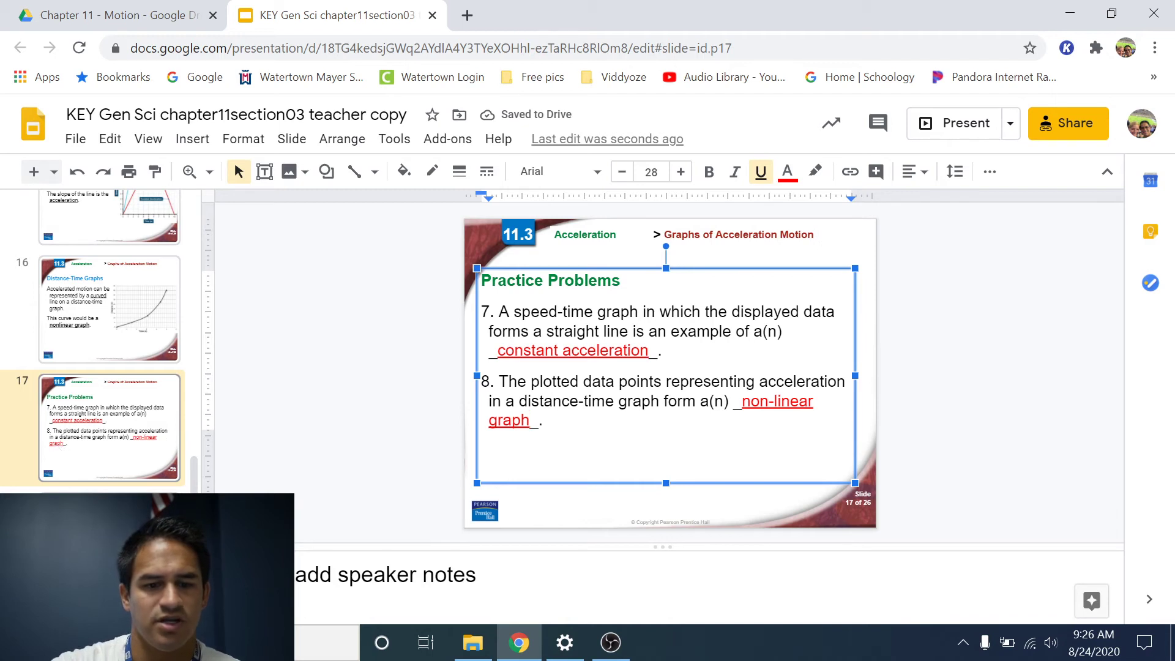
{"action": "left_click", "coordinate": [109, 508]}
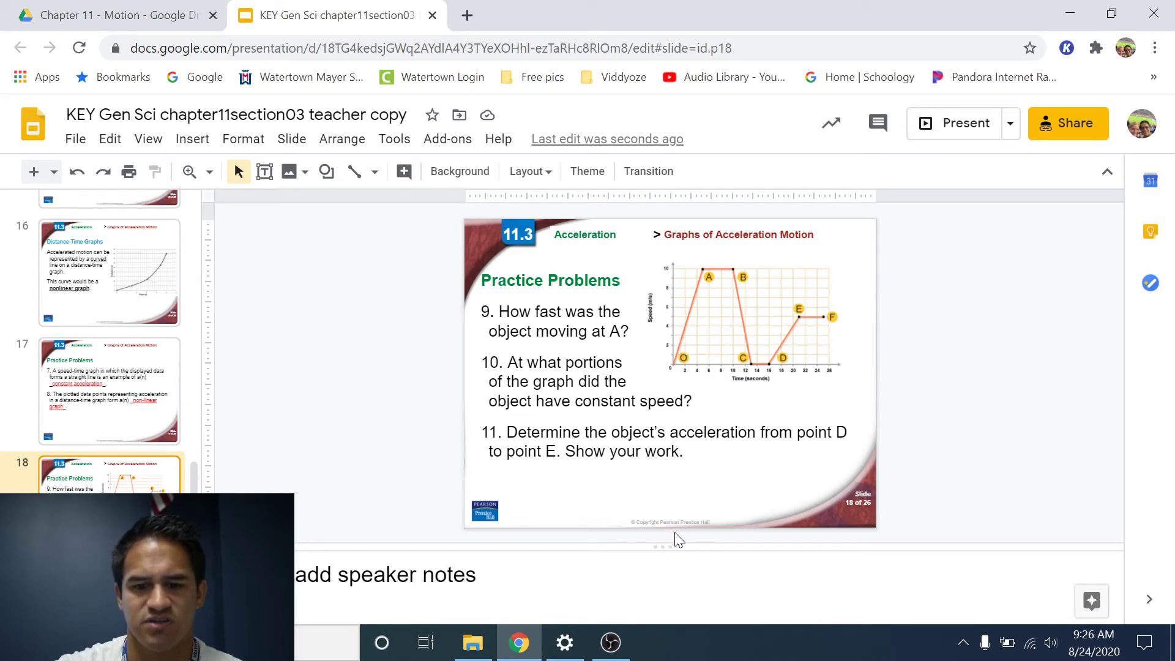
Step: Answer question 9 with '10 m/s' in red at size 20, and start a line under question 10
{"action": "left_click_drag", "start_coordinate": [668, 546], "coordinate": [668, 610]}
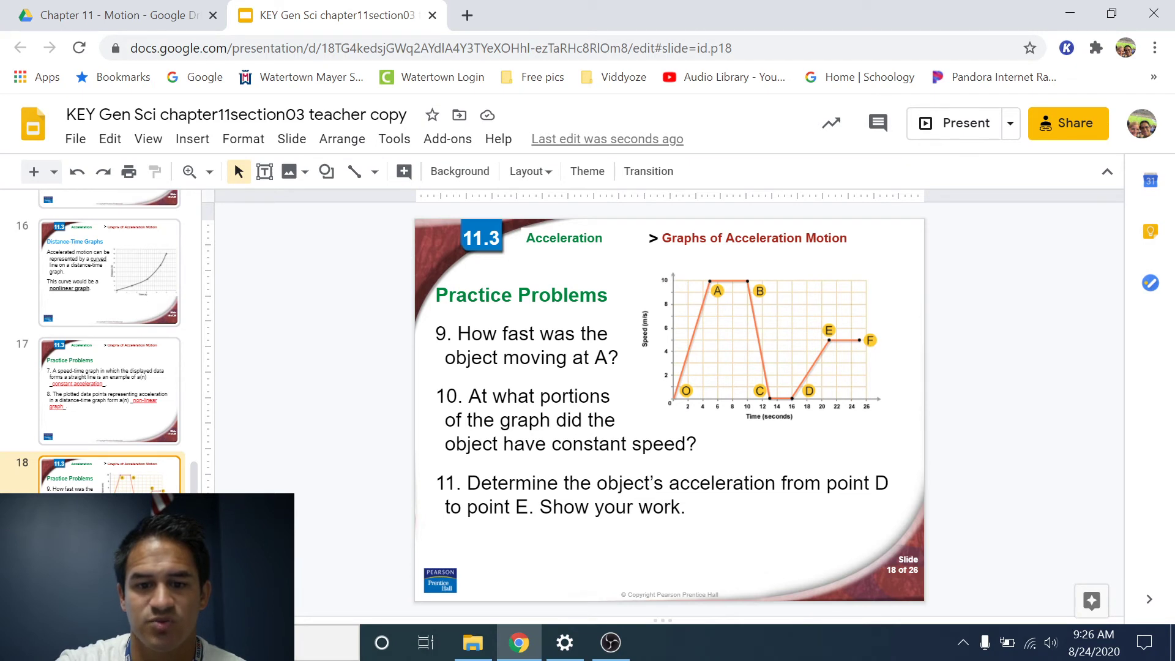
{"action": "left_click", "coordinate": [569, 357]}
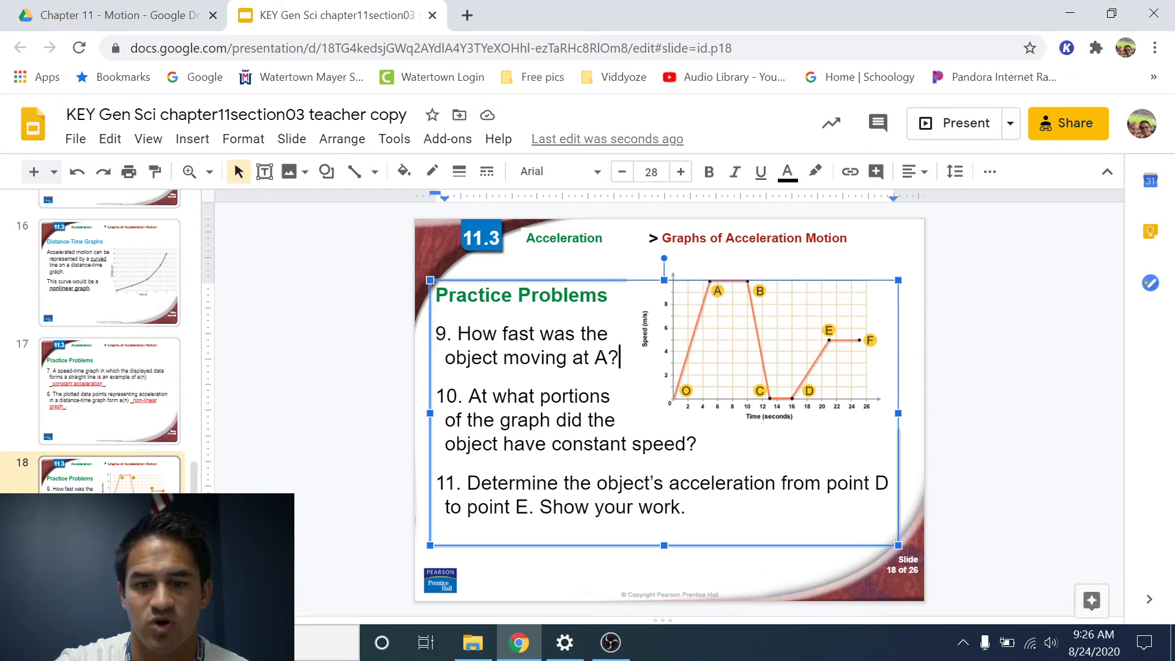
{"action": "key", "text": "Return"}
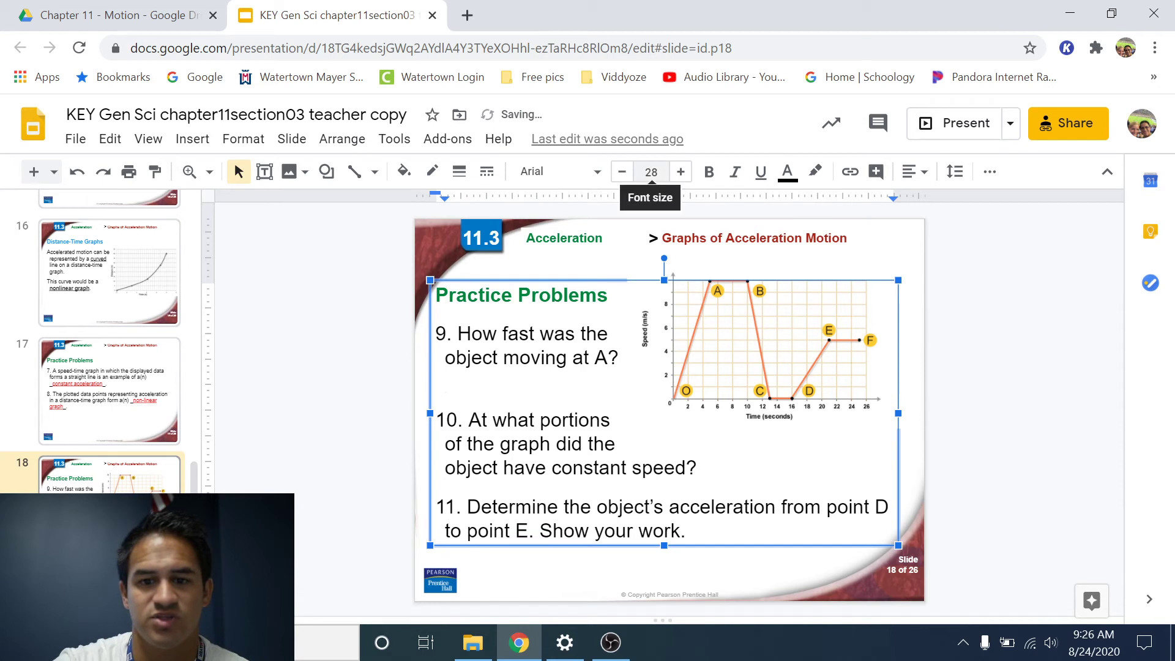
{"action": "left_click", "coordinate": [651, 171]}
{"action": "type", "text": "20"}
{"action": "key", "text": "Return"}
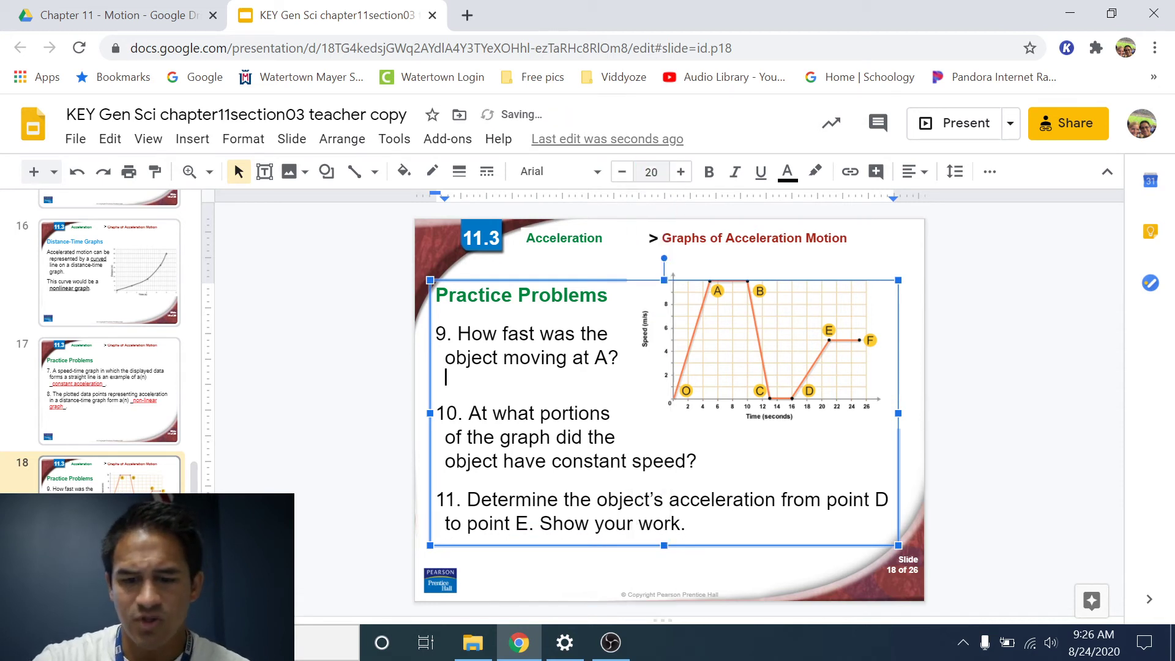
{"action": "left_click", "coordinate": [788, 172]}
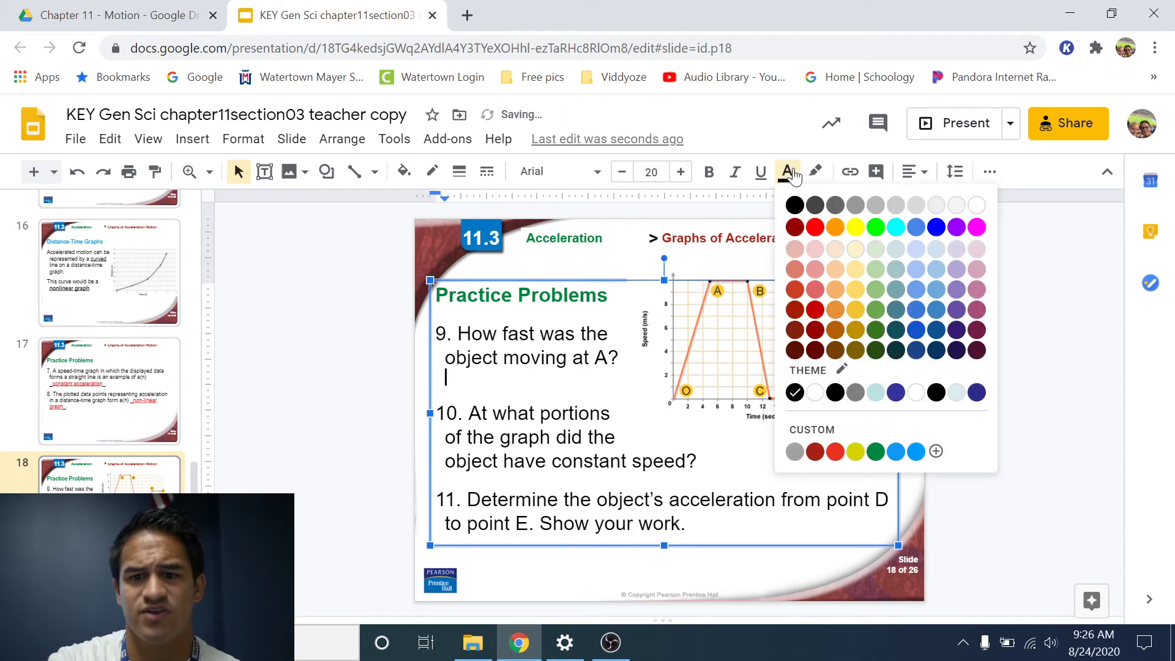
{"action": "left_click", "coordinate": [814, 228]}
{"action": "type", "text": "10"}
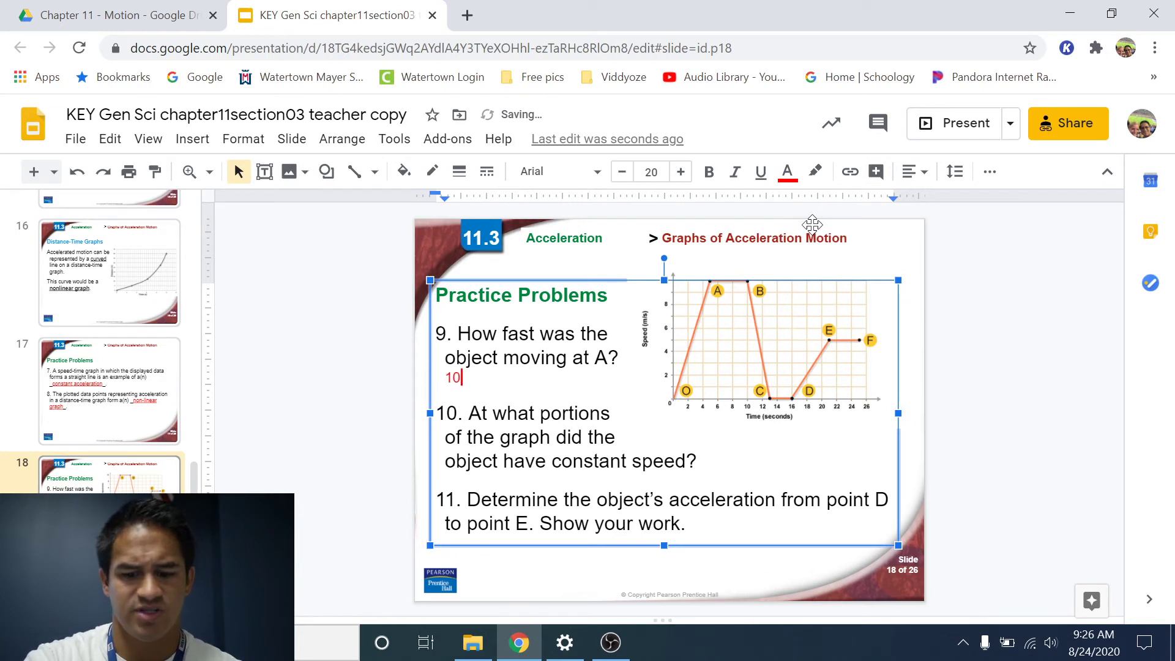
{"action": "type", "text": " m/s"}
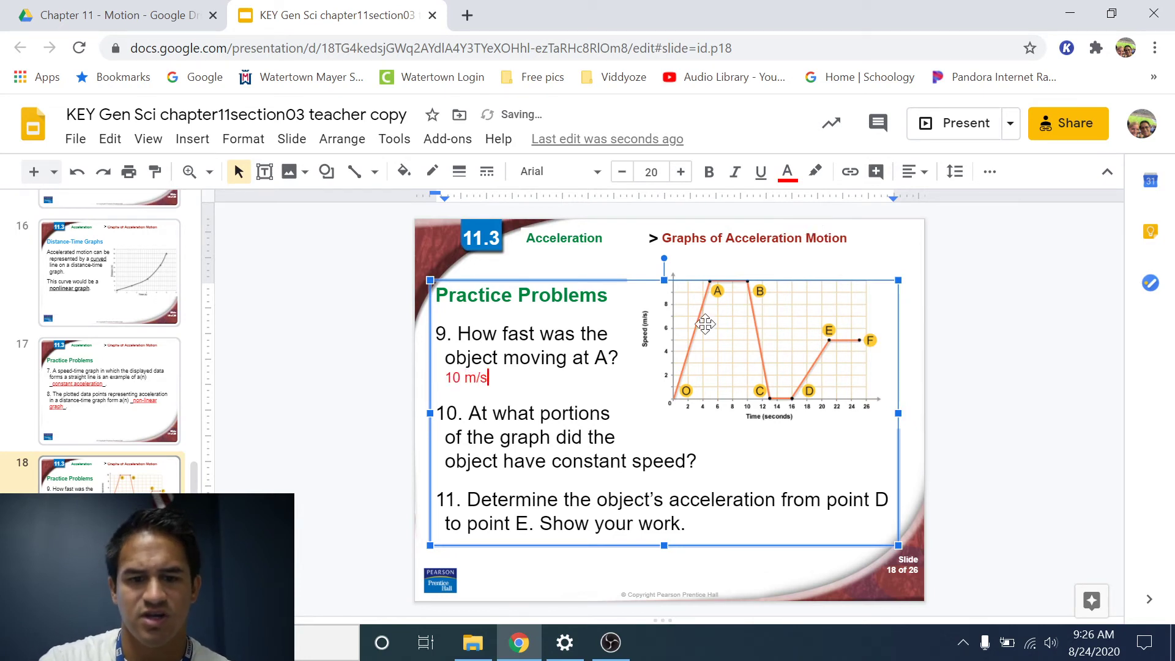
{"action": "left_click", "coordinate": [698, 460]}
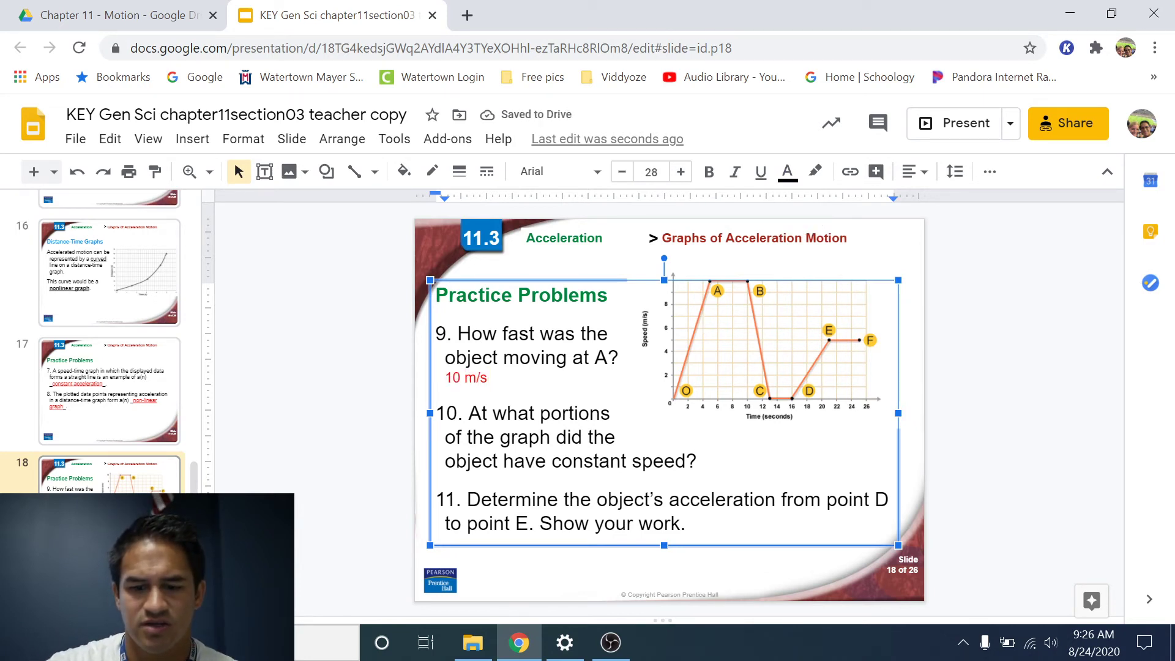
{"action": "key", "text": "Return"}
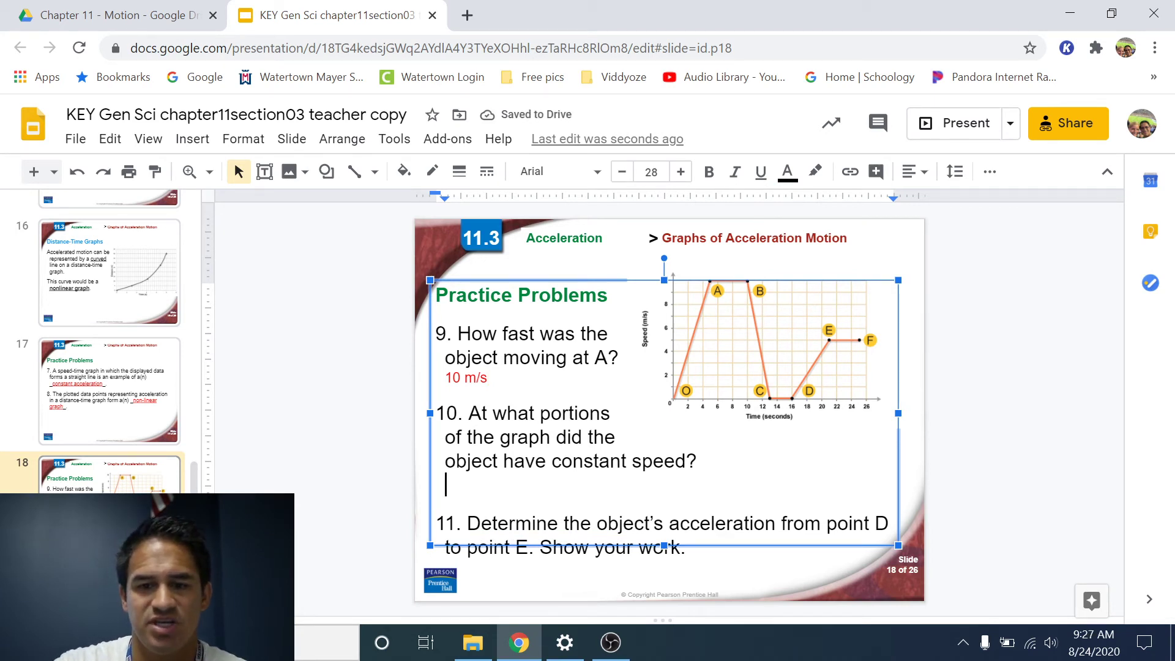
Step: Enlarge the question text box on slide 18 to make room below question 10
{"action": "left_click_drag", "start_coordinate": [664, 544], "coordinate": [657, 576]}
{"action": "left_click", "coordinate": [446, 484]}
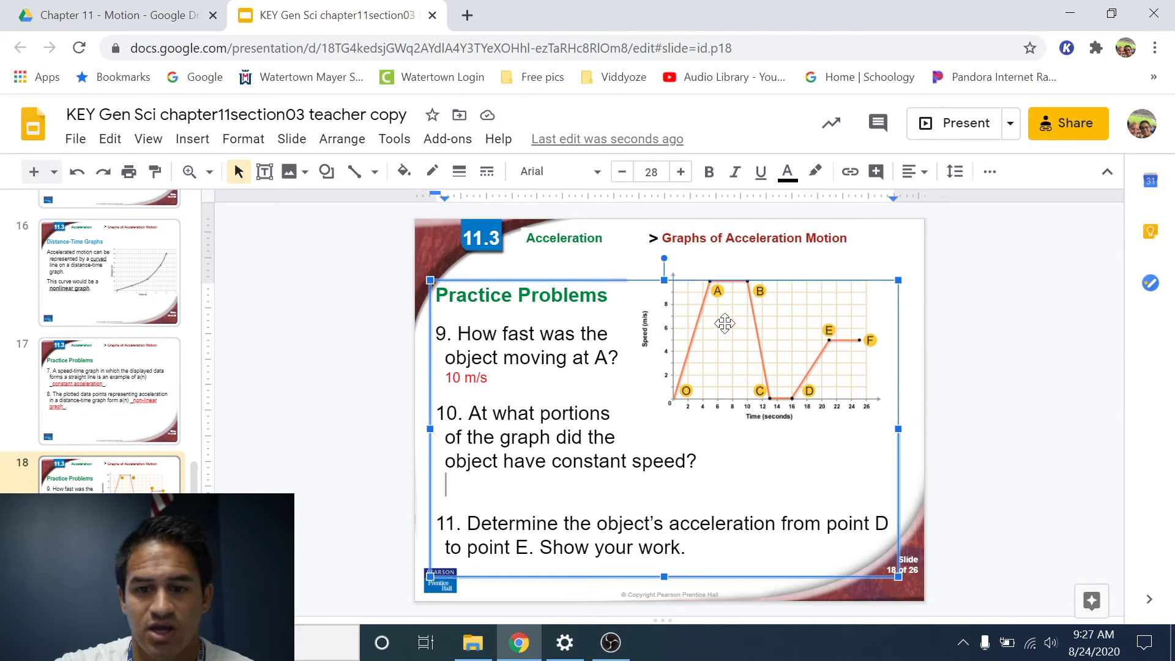
{"action": "left_click", "coordinate": [776, 268]}
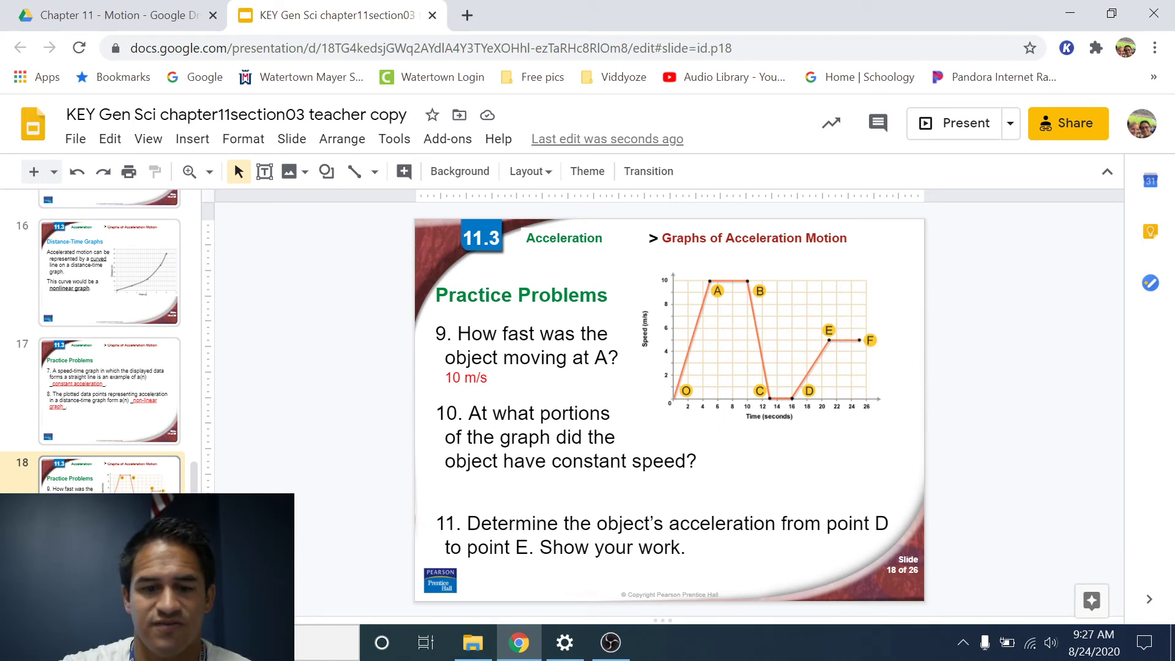
{"action": "left_click", "coordinate": [446, 485]}
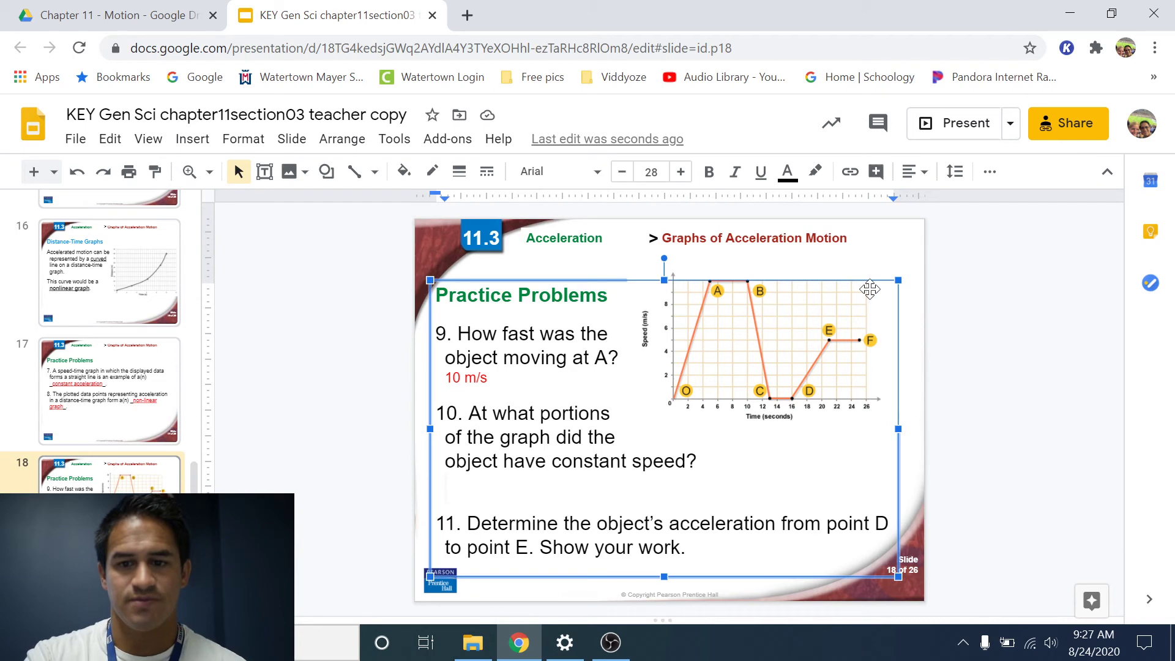
Step: Type the answer 'Between A-B, C-D, and E-F' in red, size 20, under question 10
{"action": "left_click", "coordinate": [791, 180]}
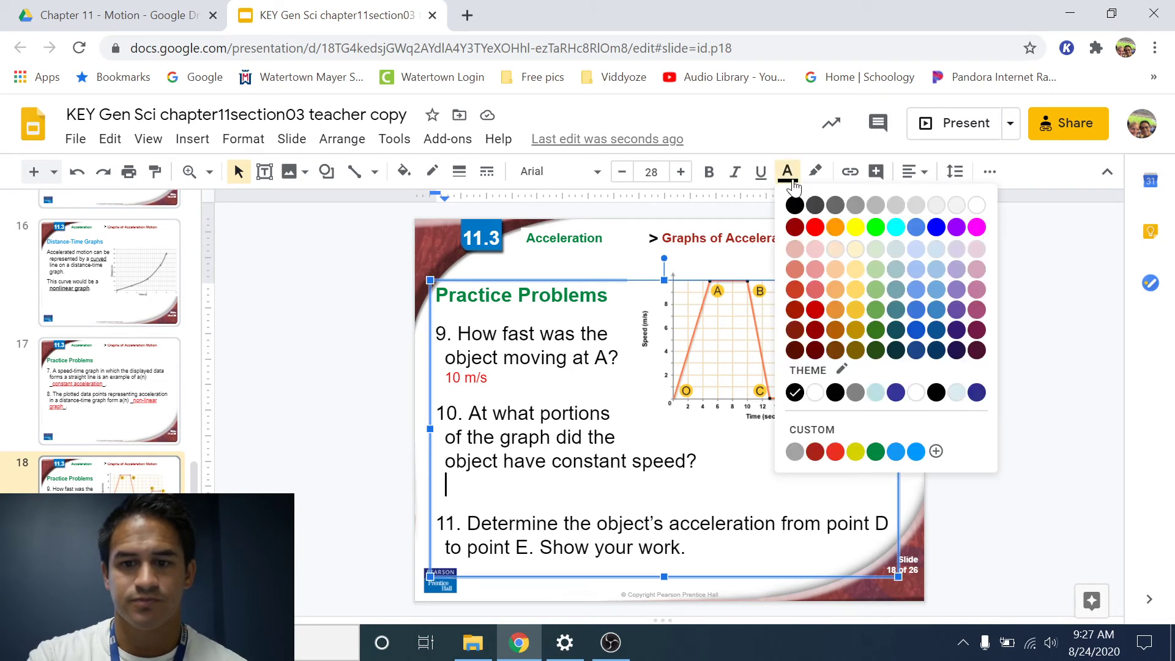
{"action": "left_click", "coordinate": [815, 227]}
{"action": "left_click", "coordinate": [651, 172]}
{"action": "type", "text": "20"}
{"action": "key", "text": "Return"}
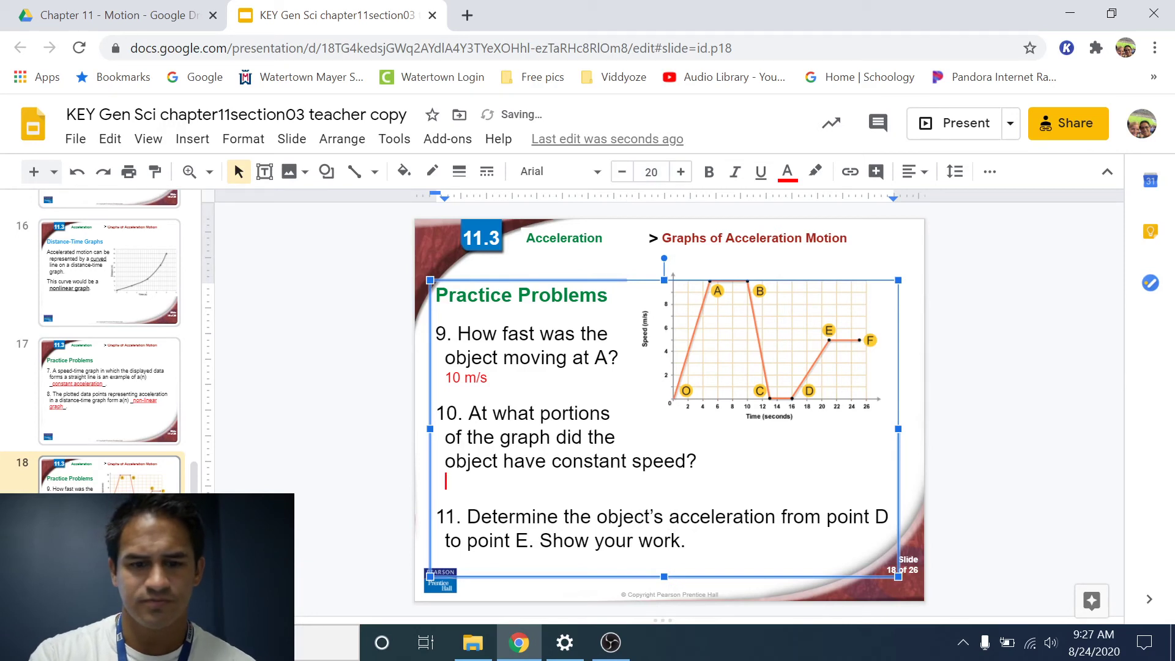
{"action": "type", "text": "Between A"}
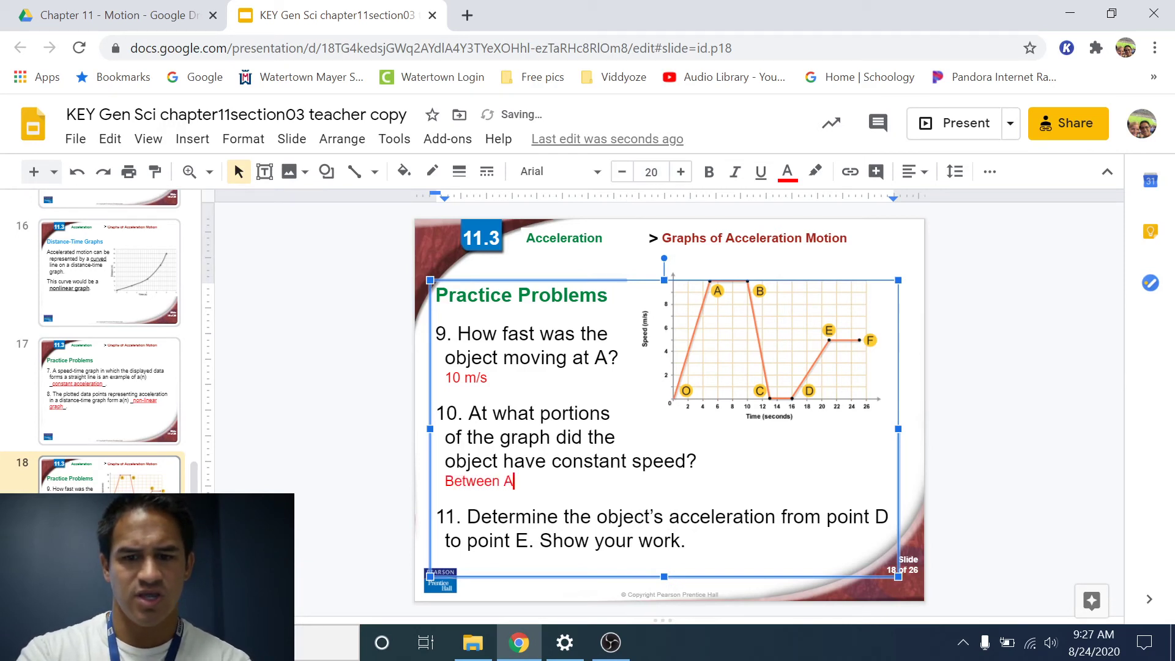
{"action": "type", "text": "-B"}
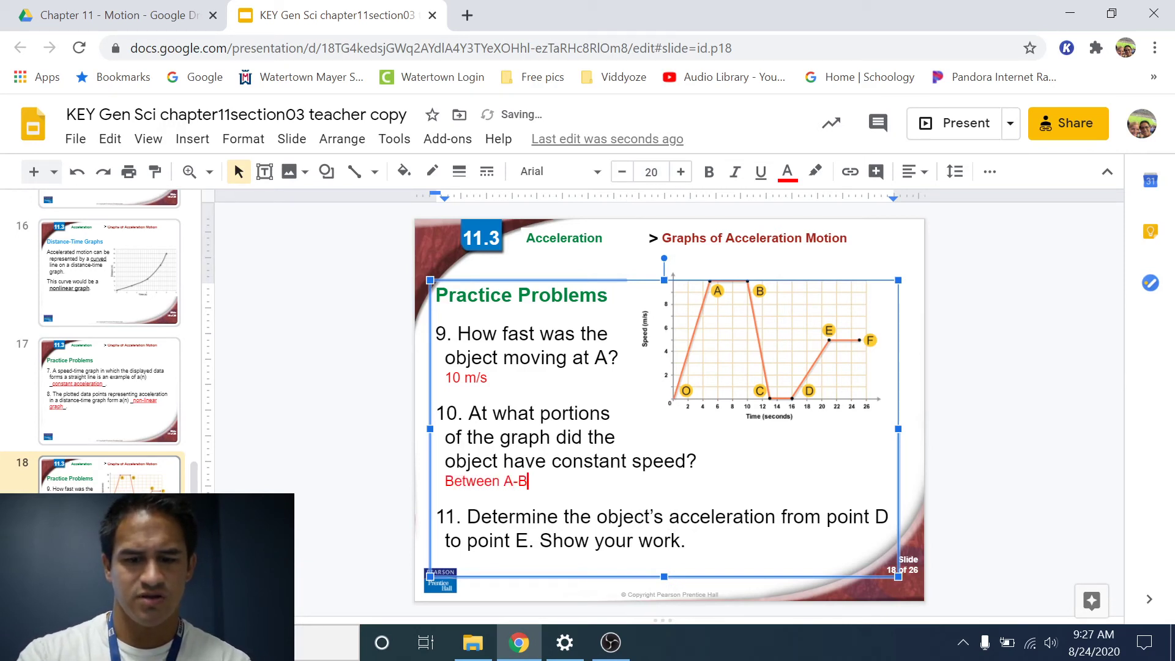
{"action": "type", "text": ", C-D, abd"}
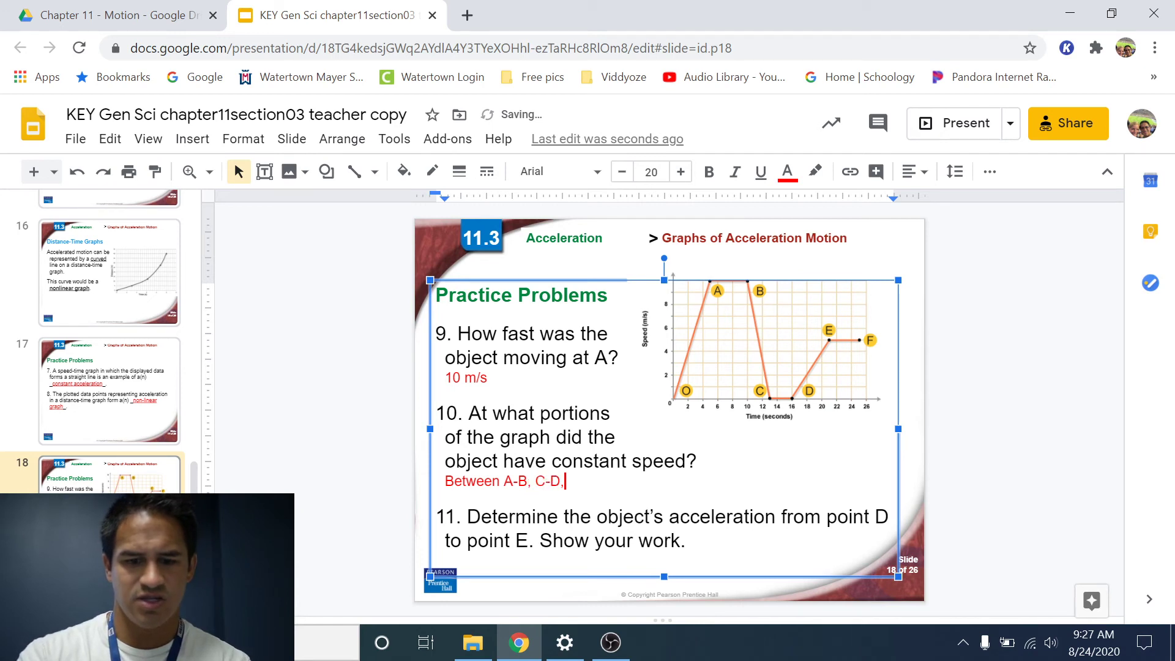
{"action": "key", "text": "BackSpace"}
{"action": "key", "text": "BackSpace"}
{"action": "key", "text": "BackSpace"}
{"action": "type", "text": "nd E-F"}
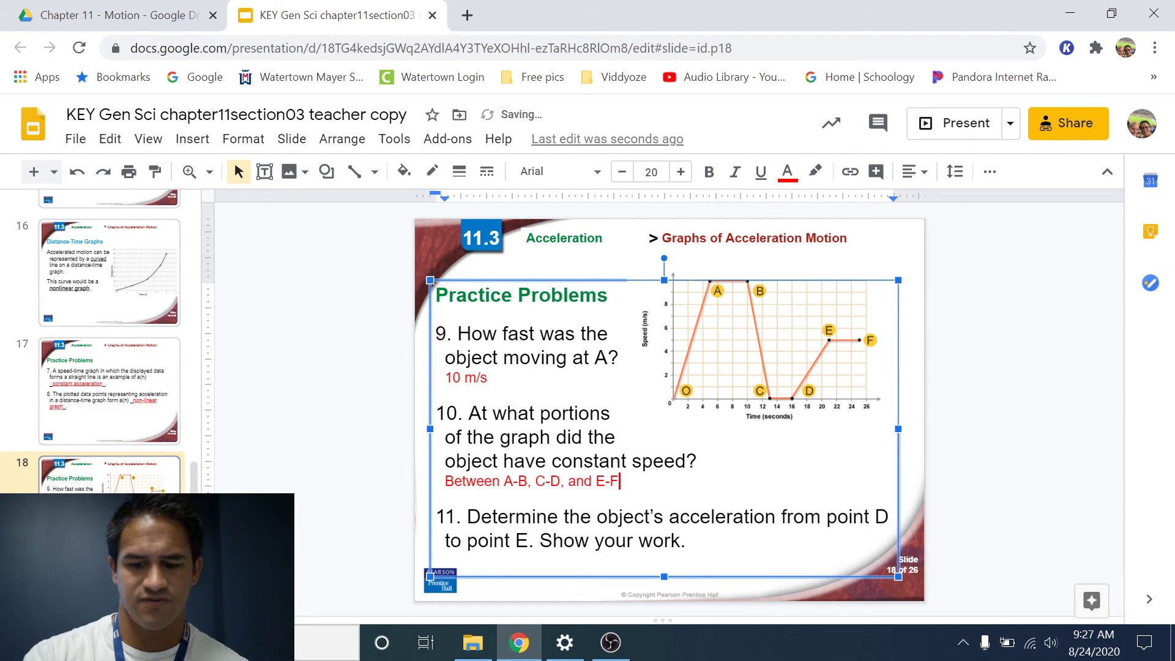